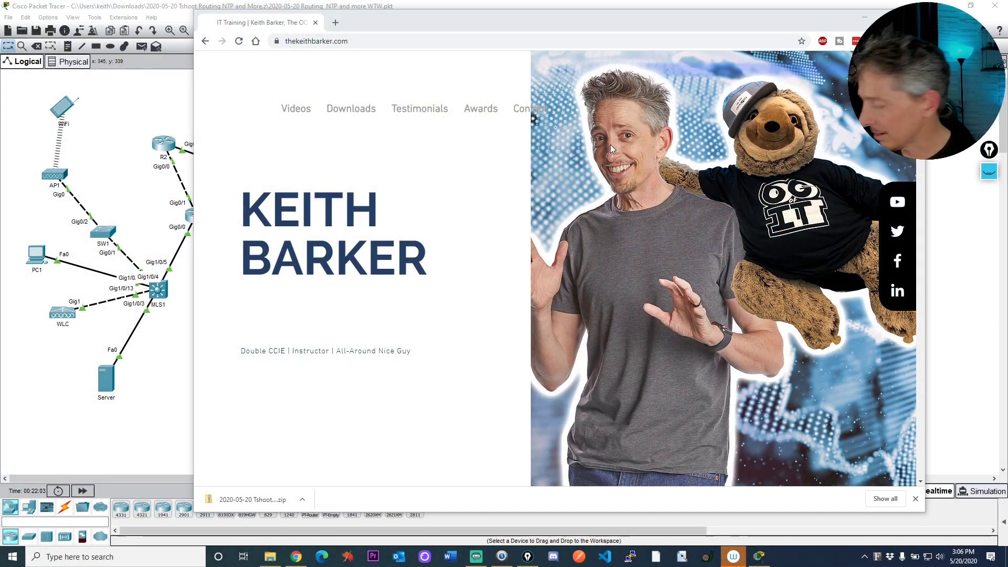
Step: Scroll the site's homepage down to the Free Downloads tiles and bring the Packet Tracer lab forward
key(ctrl+shift+p)
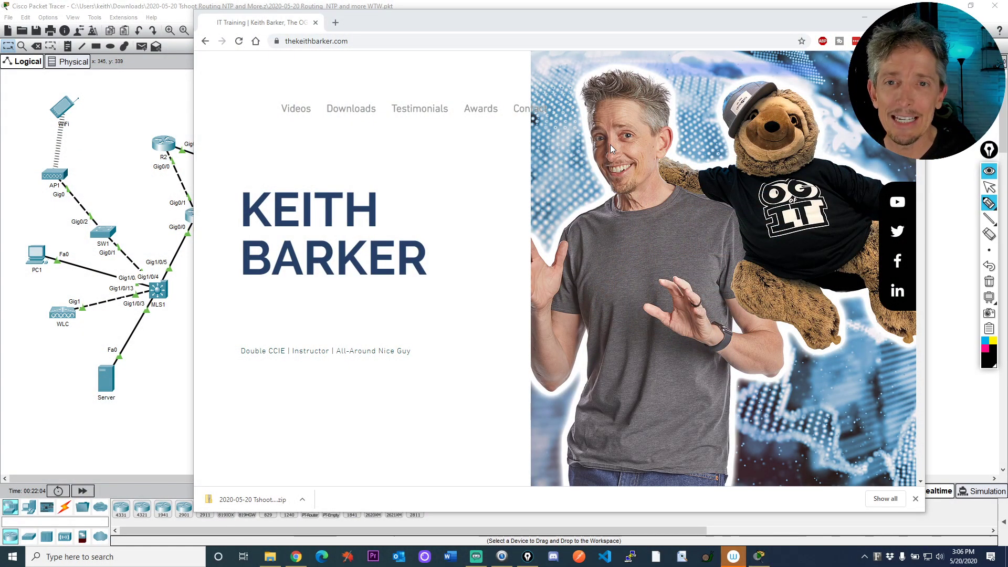
key(ctrl+shift+p)
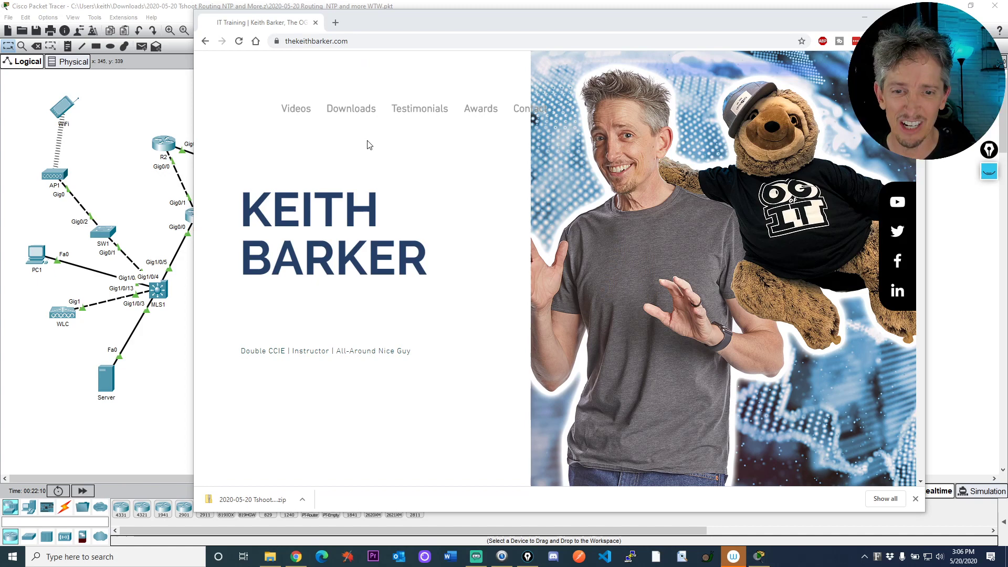
scroll(395, 216, down, 15)
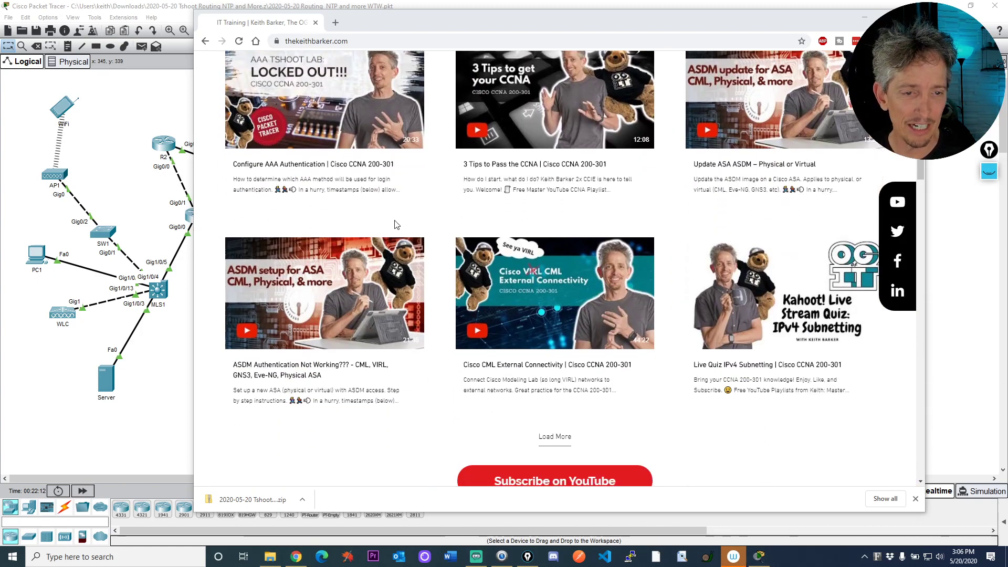
scroll(395, 226, down, 3)
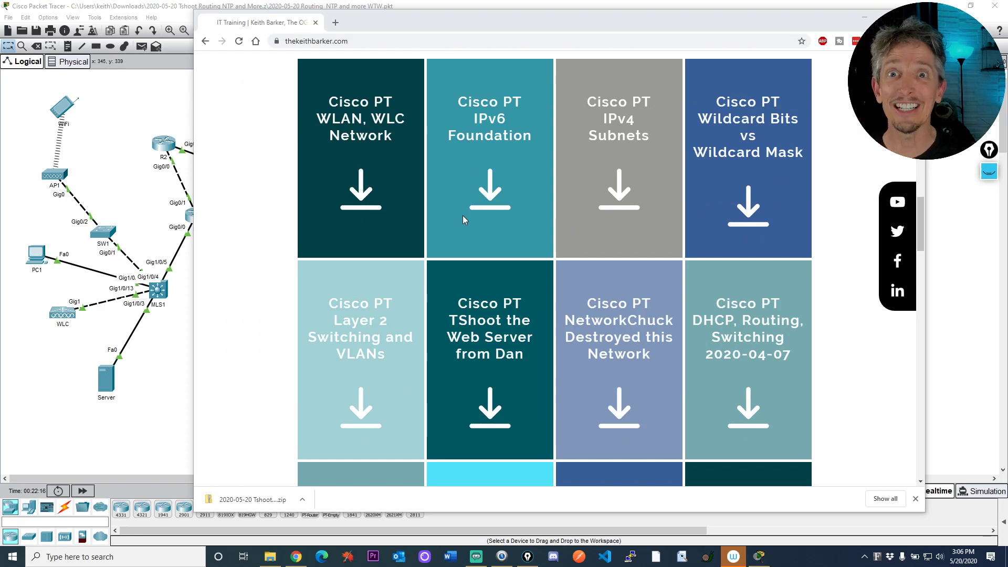
scroll(461, 342, down, 4)
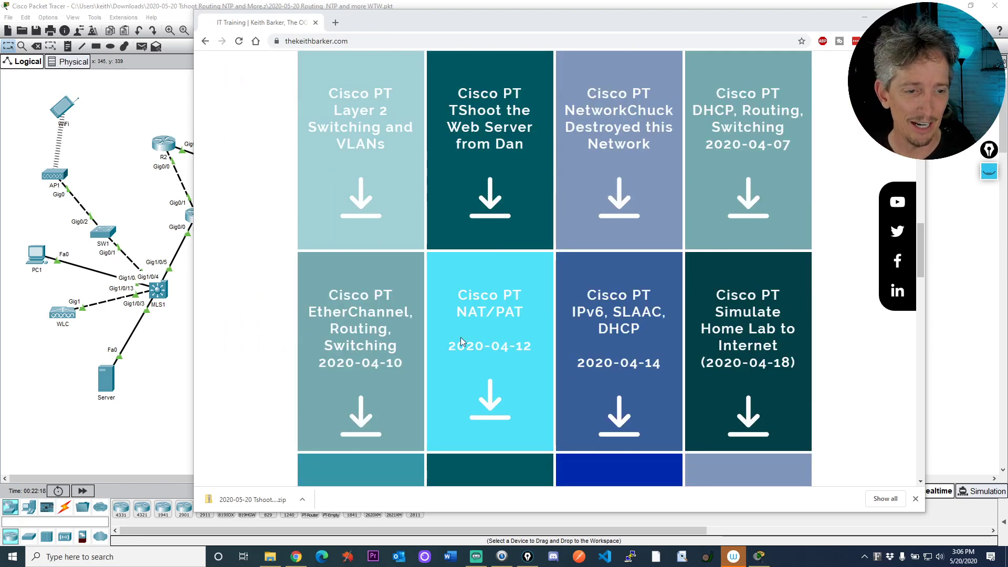
scroll(461, 341, down, 3)
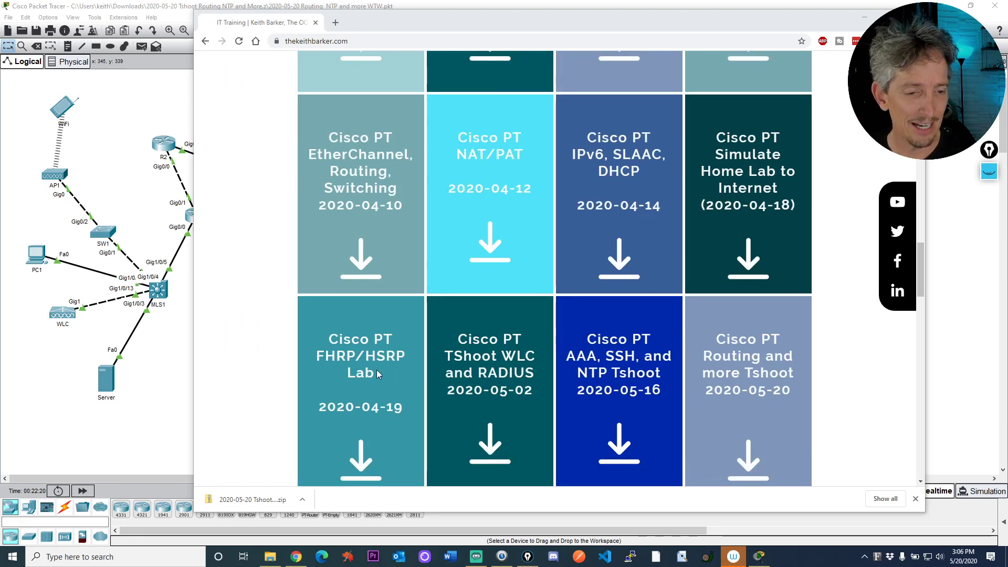
scroll(683, 365, down, 3)
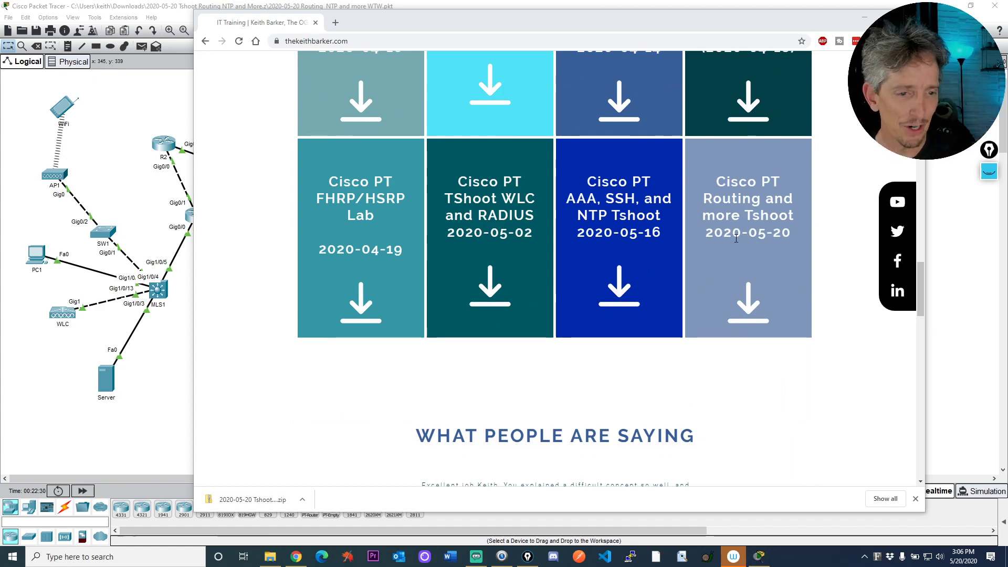
click(152, 388)
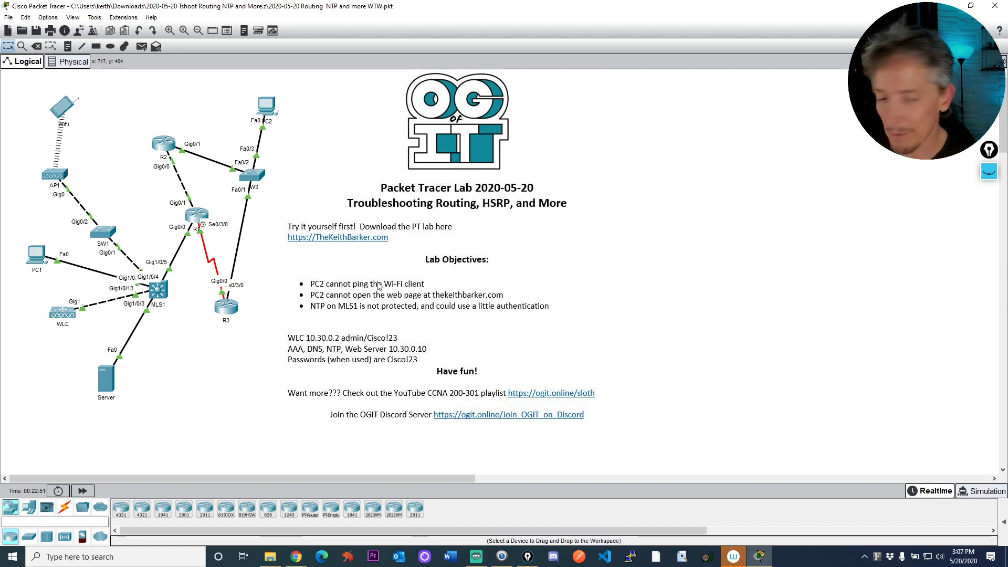
Step: Turn on screen drawing, circle PC2, and arrow the Wi-Fi client and first two lab objectives
key(ctrl+shift+2)
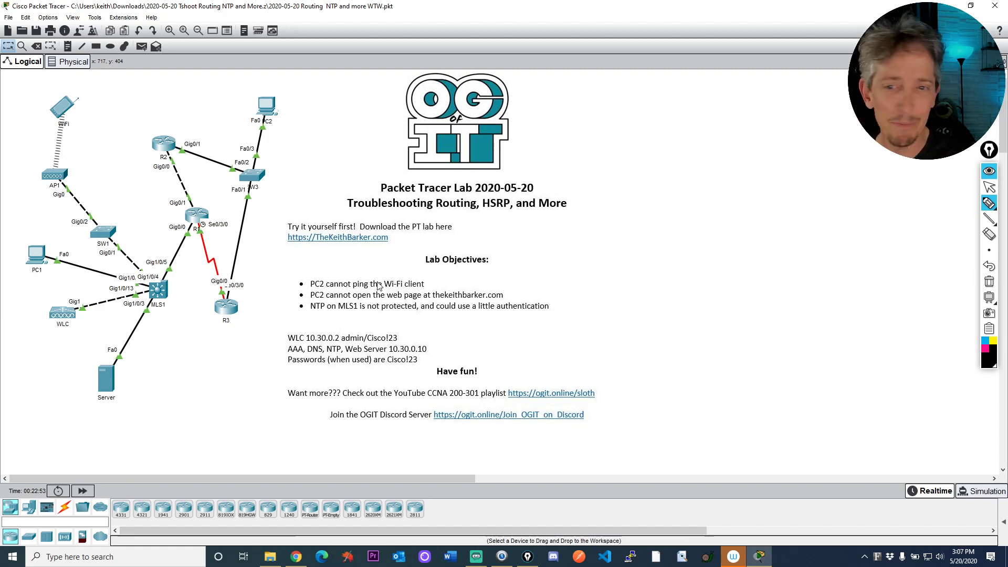
mouse_move(250, 84)
mouse_down()
mouse_move(299, 112)
mouse_move(269, 92)
mouse_up()
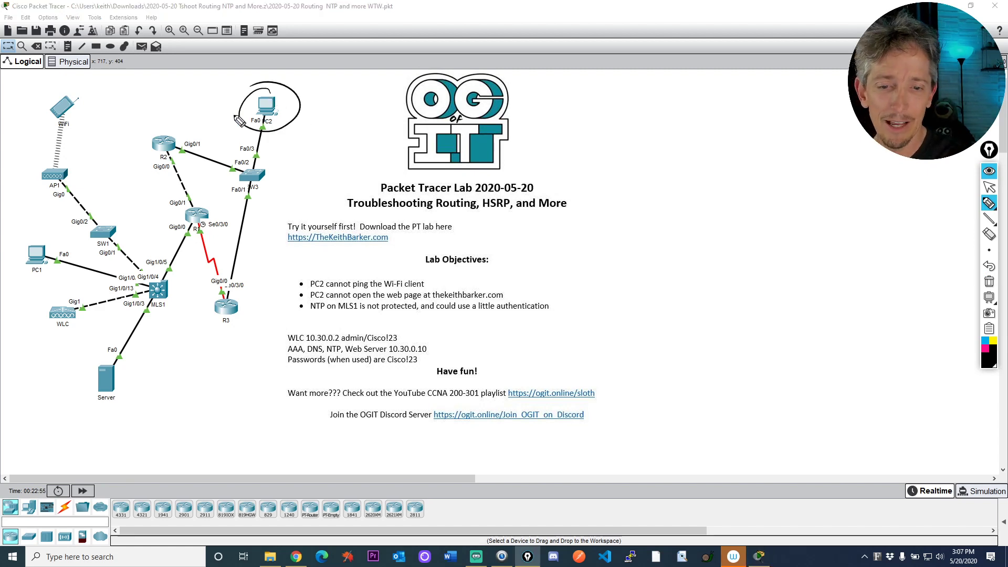
drag(278, 287, 294, 284)
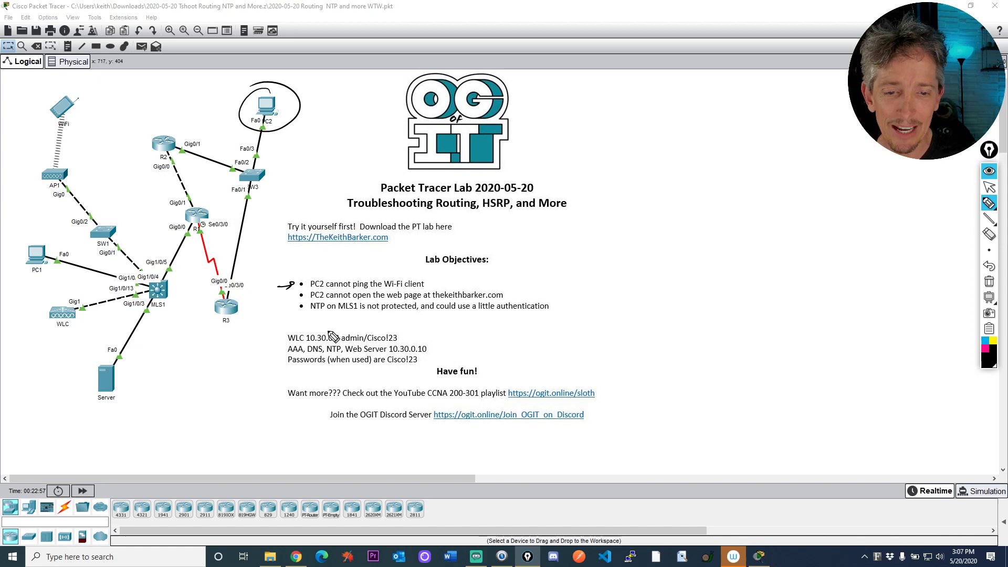
drag(104, 121, 78, 108)
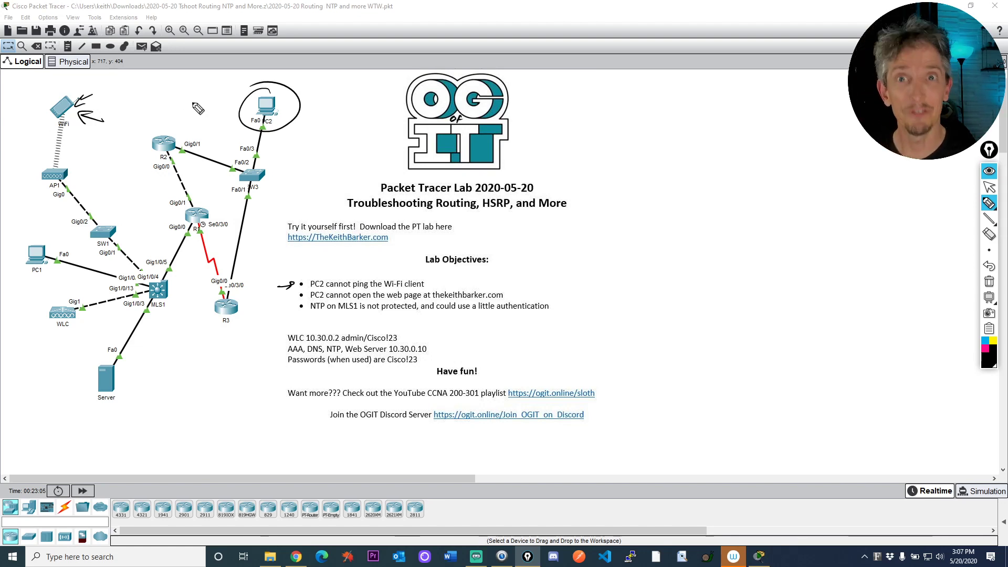
drag(274, 300, 293, 295)
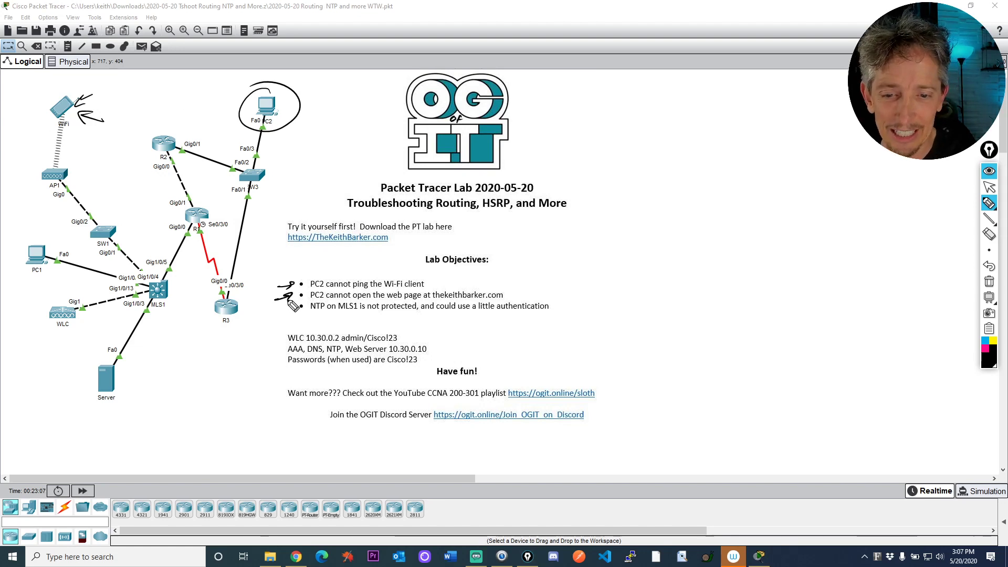
drag(275, 120, 288, 133)
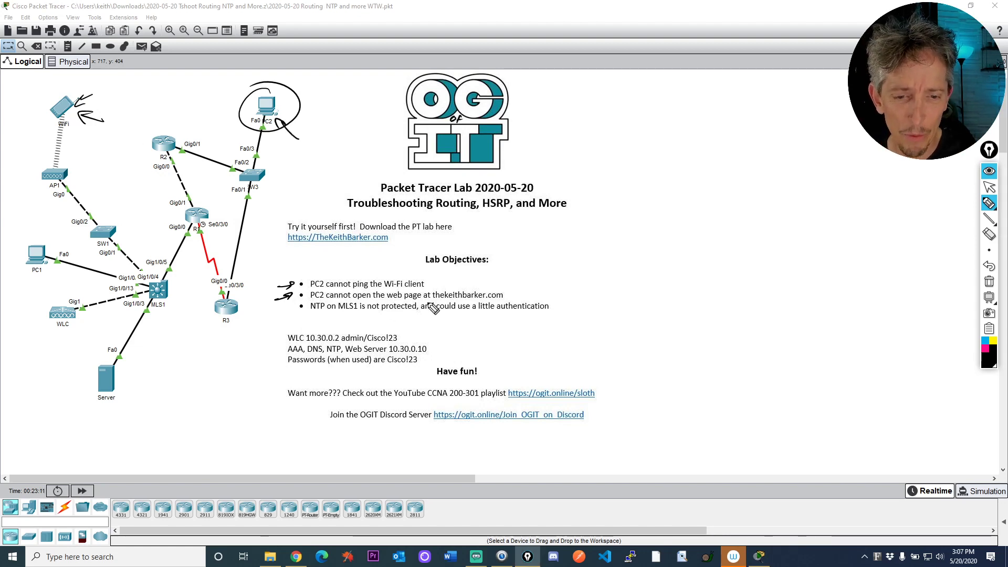
Step: Circle the Server, link the AAA/DNS/NTP line to it, and mark the WLC line, password, MLS1 and HSRP
mouse_move(82, 406)
mouse_down()
mouse_move(65, 384)
mouse_move(141, 348)
mouse_move(69, 399)
mouse_up()
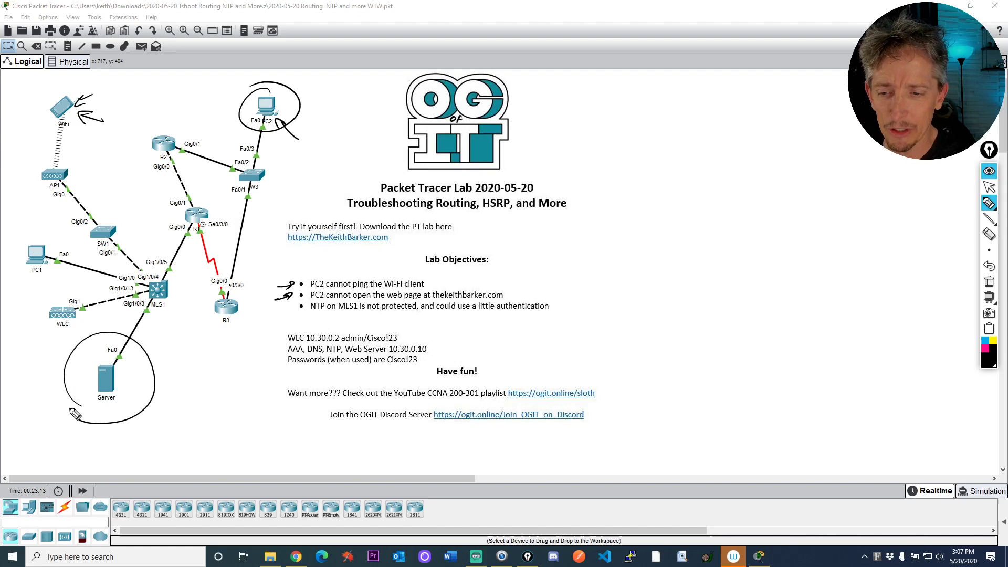
mouse_move(272, 338)
mouse_down()
mouse_move(284, 338)
mouse_move(277, 342)
mouse_up()
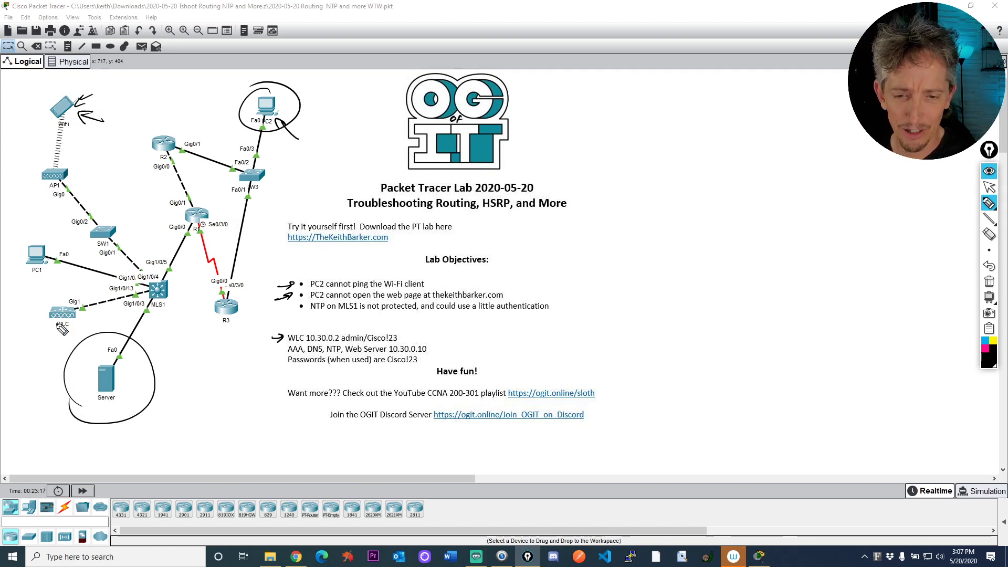
mouse_move(282, 351)
mouse_down()
mouse_move(231, 356)
mouse_move(134, 391)
mouse_up()
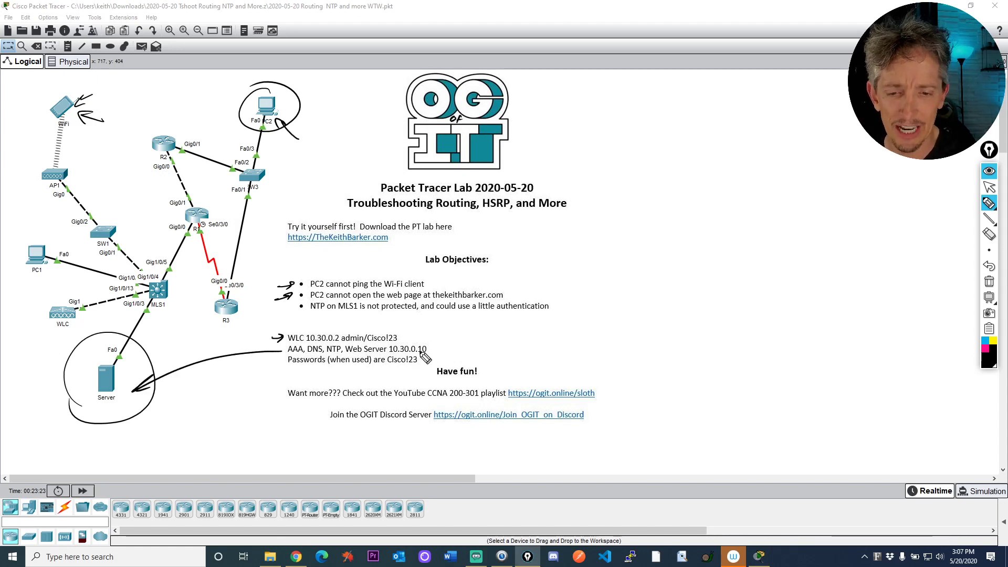
drag(391, 368, 414, 370)
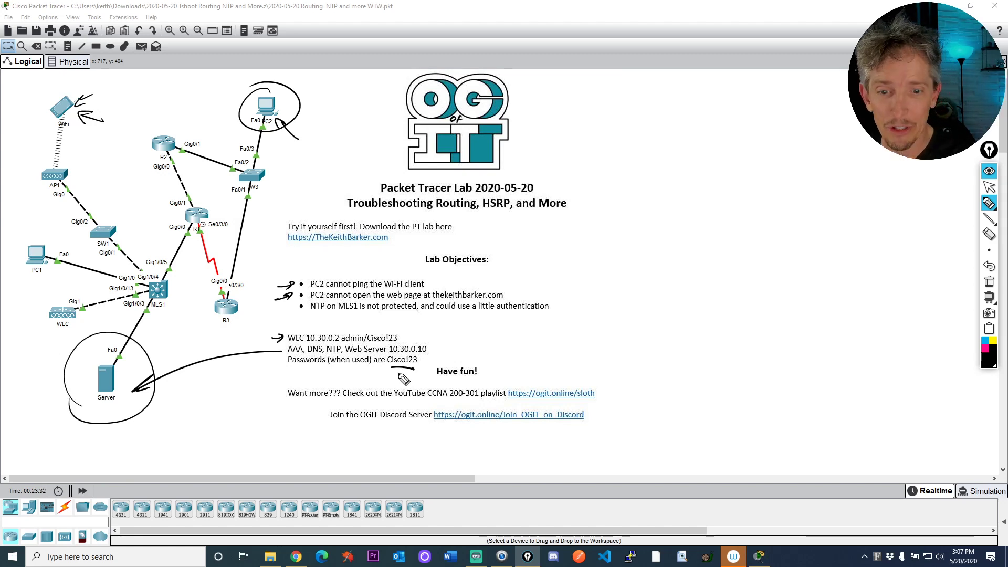
mouse_move(193, 306)
mouse_down()
mouse_move(175, 298)
mouse_move(179, 305)
mouse_up()
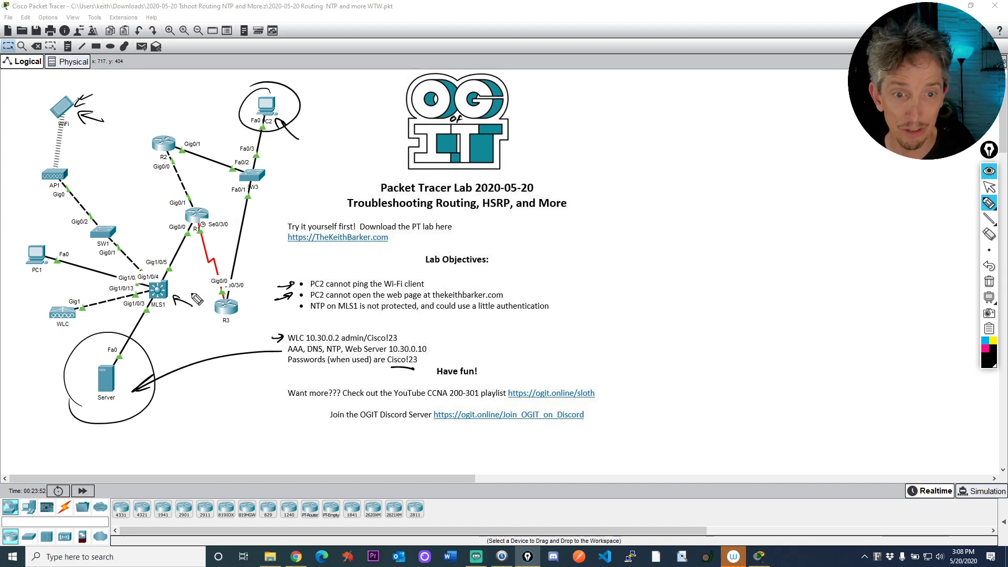
drag(486, 213, 504, 212)
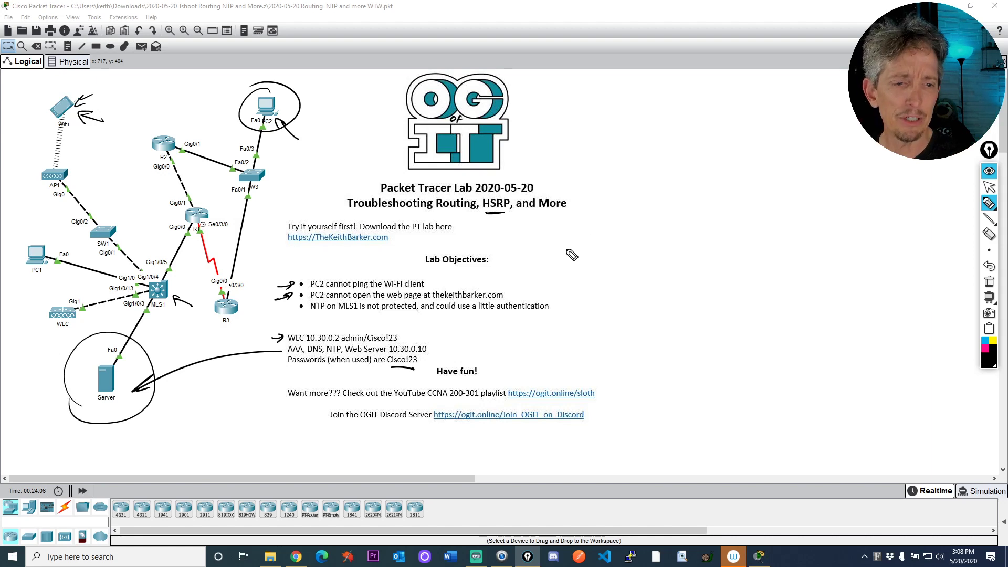
Step: Sketch three circles in a row beside Lab Objectives, joined by connecting lines
mouse_move(560, 243)
mouse_down()
mouse_move(572, 278)
mouse_move(561, 242)
mouse_up()
mouse_move(652, 243)
mouse_down()
mouse_move(640, 269)
mouse_move(654, 240)
mouse_up()
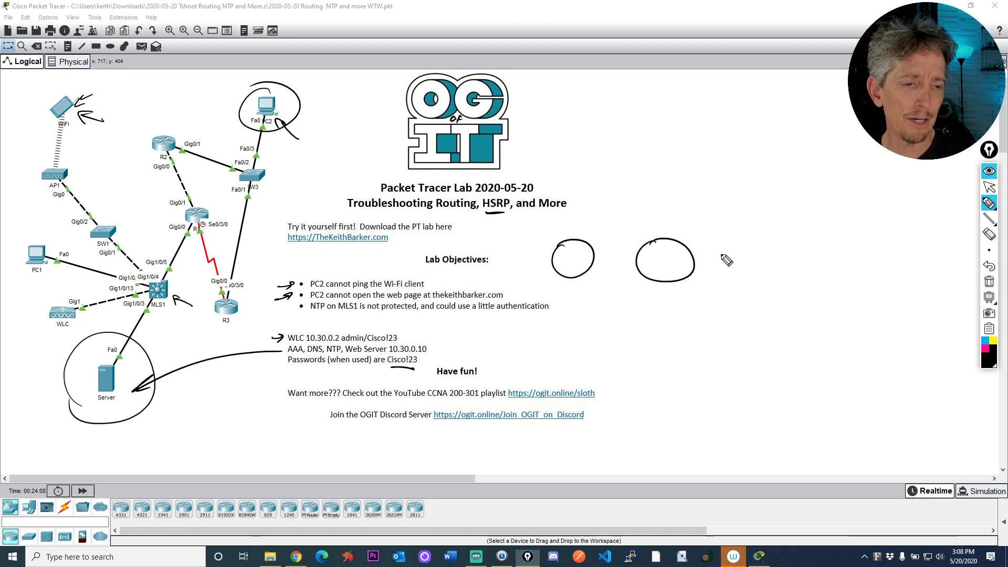
mouse_move(739, 240)
mouse_down()
mouse_move(782, 257)
mouse_move(740, 239)
mouse_up()
drag(591, 260, 629, 260)
drag(695, 260, 716, 259)
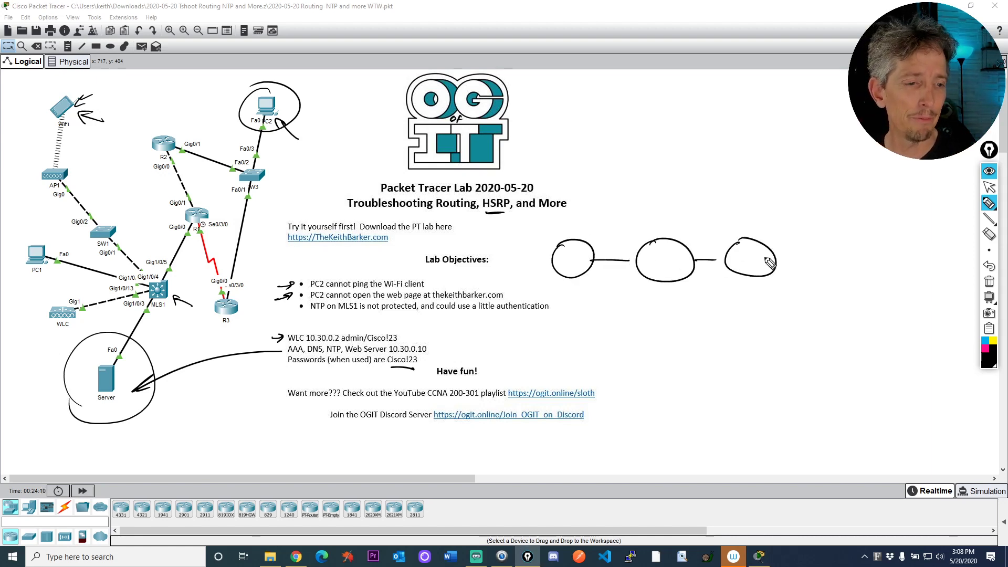
drag(782, 260, 810, 260)
mouse_move(546, 265)
mouse_down()
mouse_move(512, 266)
mouse_move(485, 251)
mouse_up()
Step: Label the network 10.1.0.0/24 above the first circle and number the circles 1, 2 and 3
mouse_move(490, 241)
mouse_down()
mouse_move(500, 249)
mouse_move(495, 240)
mouse_up()
drag(503, 246, 510, 247)
drag(517, 242, 526, 233)
drag(534, 237, 542, 227)
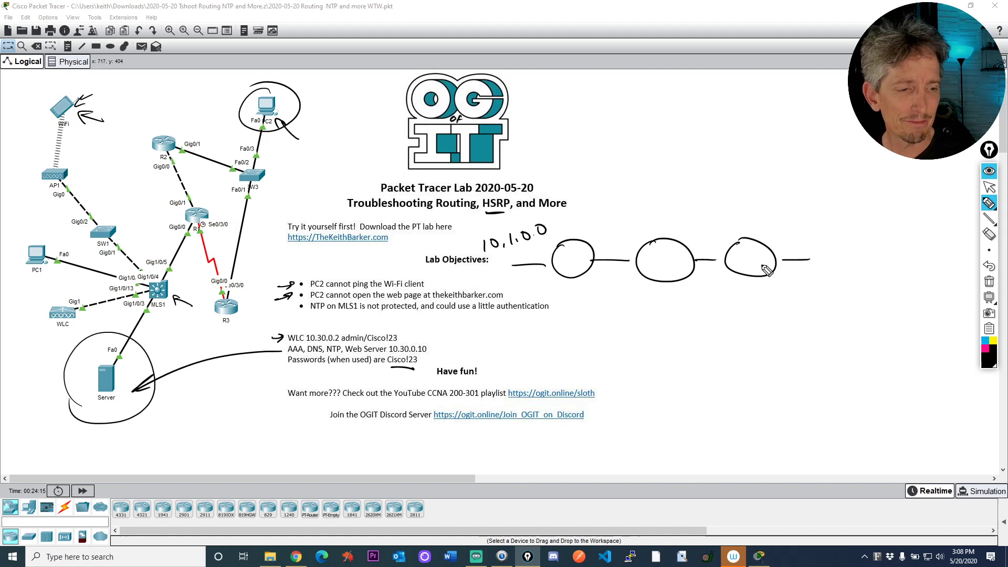
drag(744, 254, 745, 269)
drag(656, 258, 671, 268)
drag(572, 253, 571, 270)
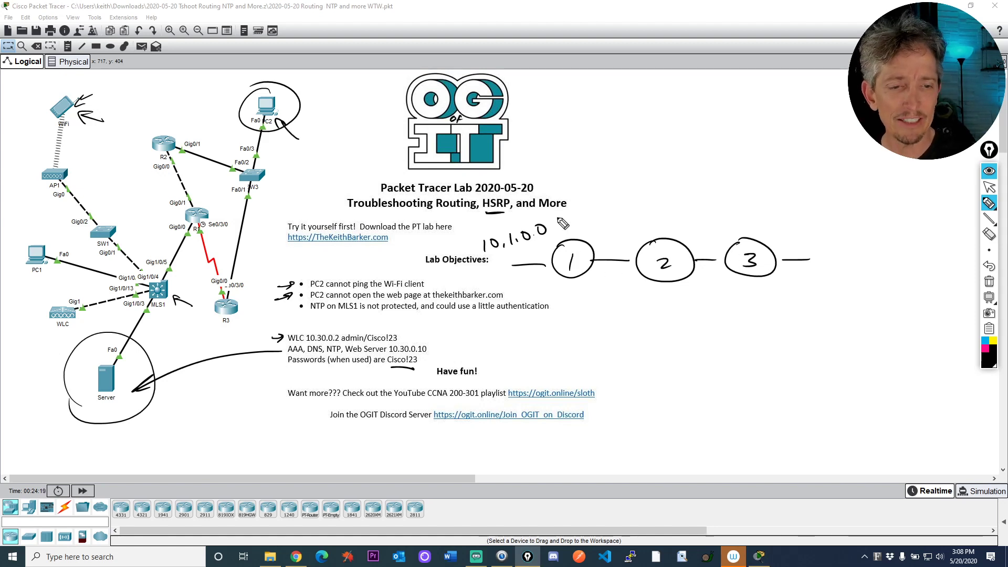
drag(558, 221, 551, 234)
drag(563, 221, 585, 224)
drag(582, 212, 581, 230)
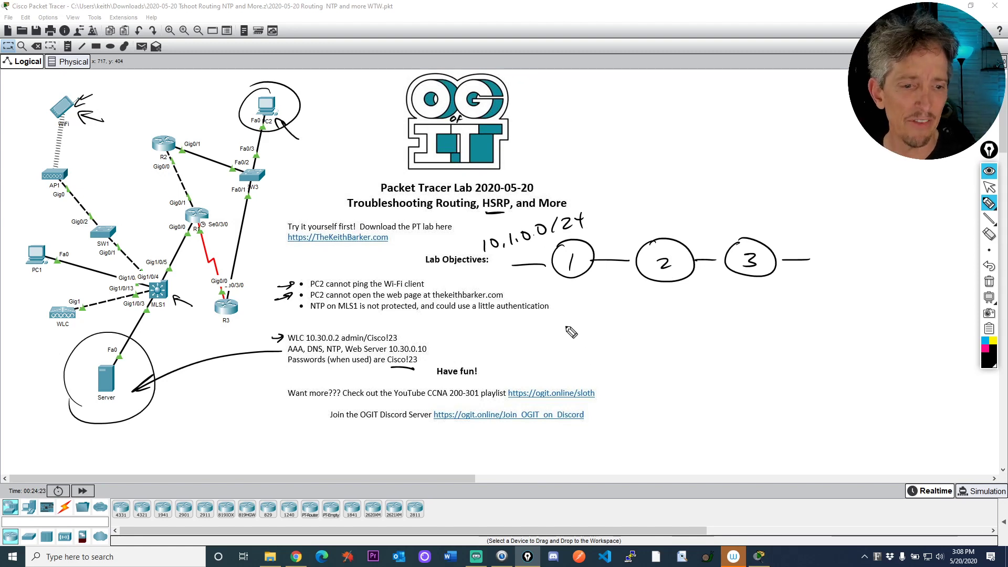
Step: Handwrite a routing protocol list of OSPF, RIP and EIGRP below the diagram
mouse_move(570, 321)
mouse_down()
mouse_move(573, 331)
mouse_move(584, 324)
mouse_up()
mouse_move(593, 320)
mouse_down()
mouse_move(602, 314)
mouse_move(573, 348)
mouse_move(588, 346)
mouse_up()
drag(593, 346, 594, 339)
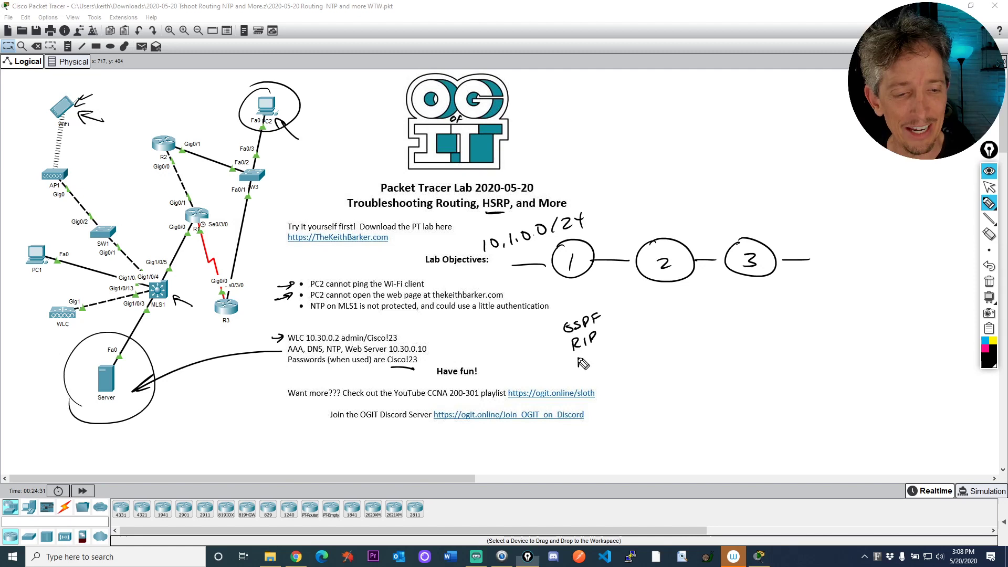
drag(585, 354, 590, 364)
mouse_move(599, 352)
mouse_down()
mouse_move(620, 340)
mouse_move(587, 386)
mouse_move(614, 364)
mouse_move(636, 371)
mouse_move(655, 353)
mouse_move(665, 364)
mouse_up()
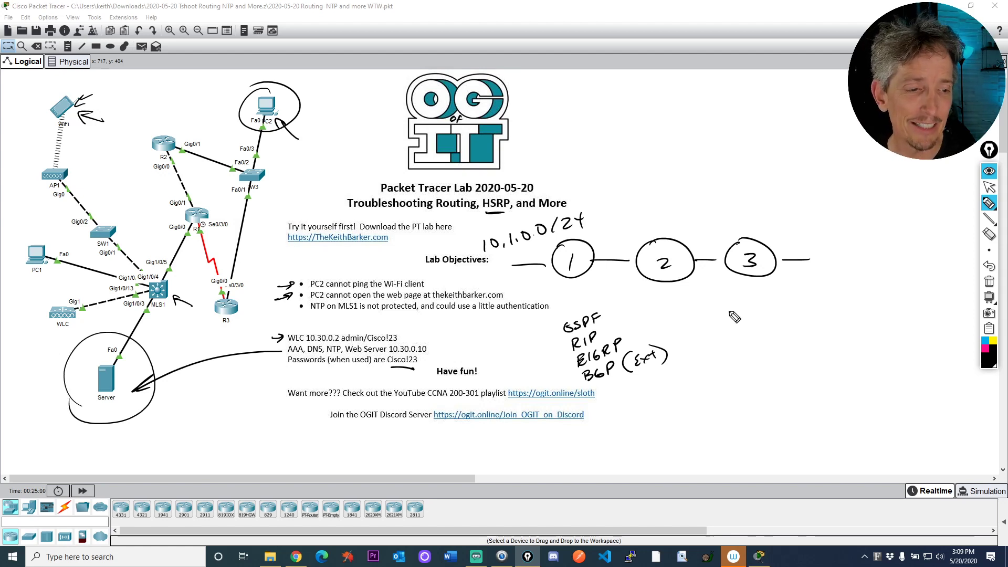
Step: Arrow up at circle 3, dash the protocol list, and note distances 110 for OSPF and 120 for RIP
drag(723, 319, 744, 306)
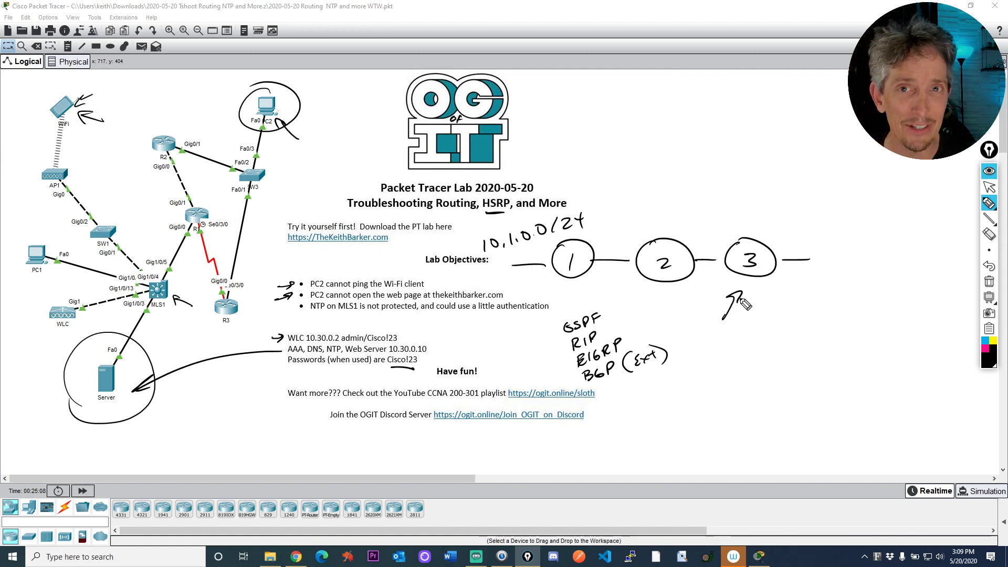
mouse_move(558, 332)
mouse_down()
mouse_move(544, 341)
mouse_move(556, 362)
mouse_up()
mouse_move(573, 367)
mouse_down()
mouse_move(554, 375)
mouse_move(560, 389)
mouse_up()
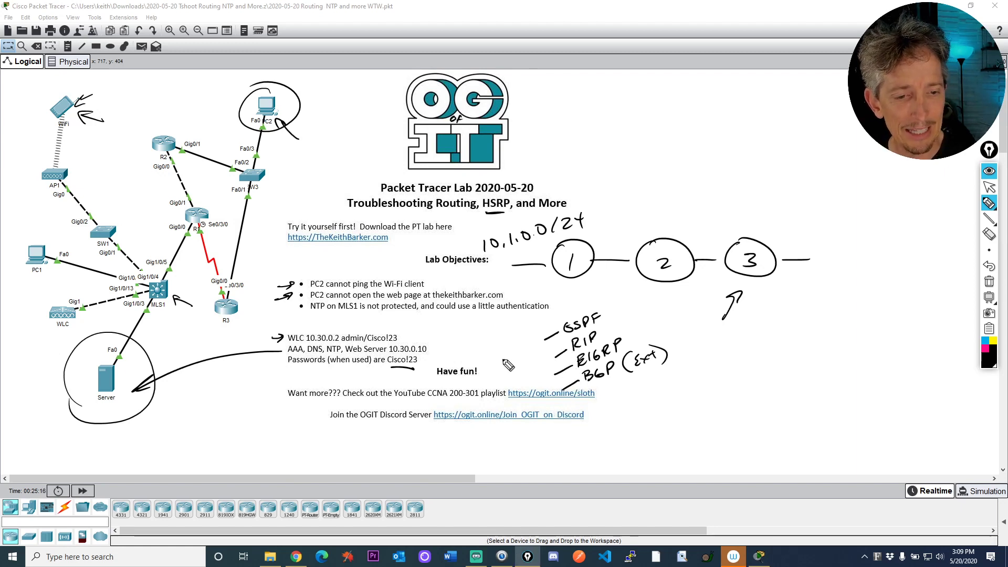
mouse_move(518, 347)
mouse_down()
mouse_move(513, 357)
mouse_move(529, 343)
mouse_move(523, 374)
mouse_up()
mouse_move(527, 364)
mouse_down()
mouse_move(534, 374)
mouse_move(538, 364)
mouse_up()
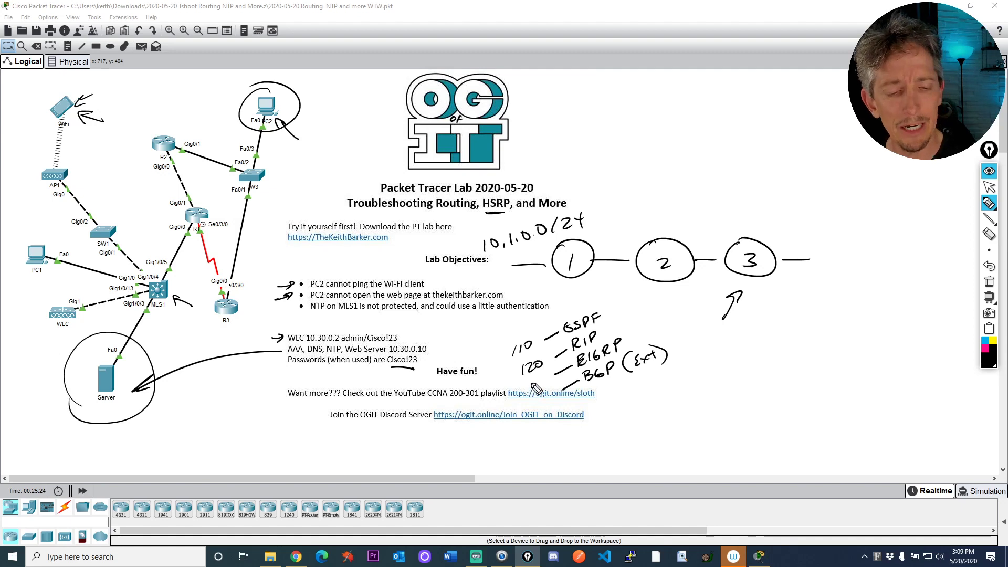
Step: Write 90 beside EIGRP and 20 beside BGP, curve BGP to circle 3, and point a line at /24
mouse_move(536, 378)
mouse_down()
mouse_move(531, 389)
mouse_move(542, 378)
mouse_move(550, 405)
mouse_move(558, 394)
mouse_move(613, 395)
mouse_move(758, 285)
mouse_move(762, 297)
mouse_up()
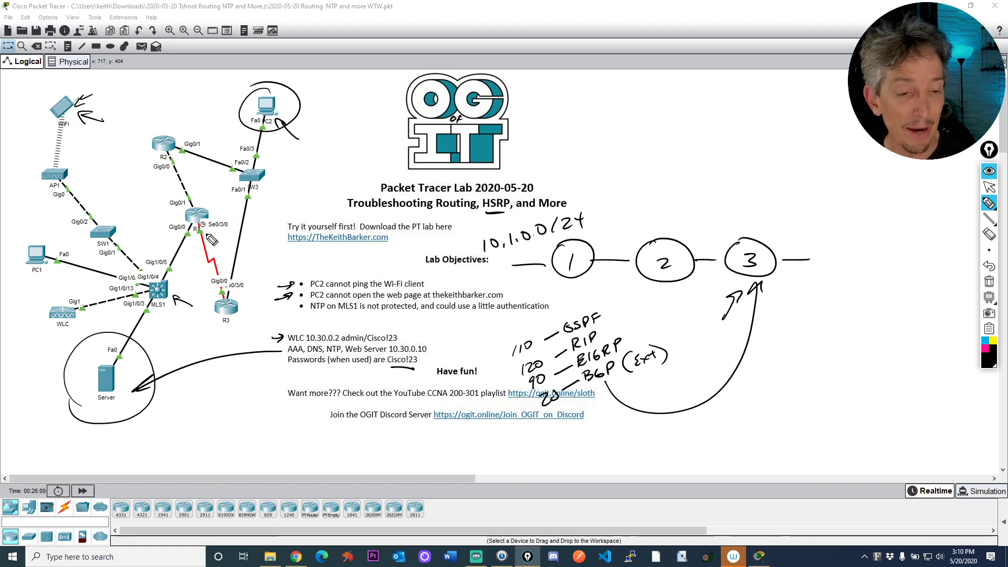
drag(501, 258, 559, 234)
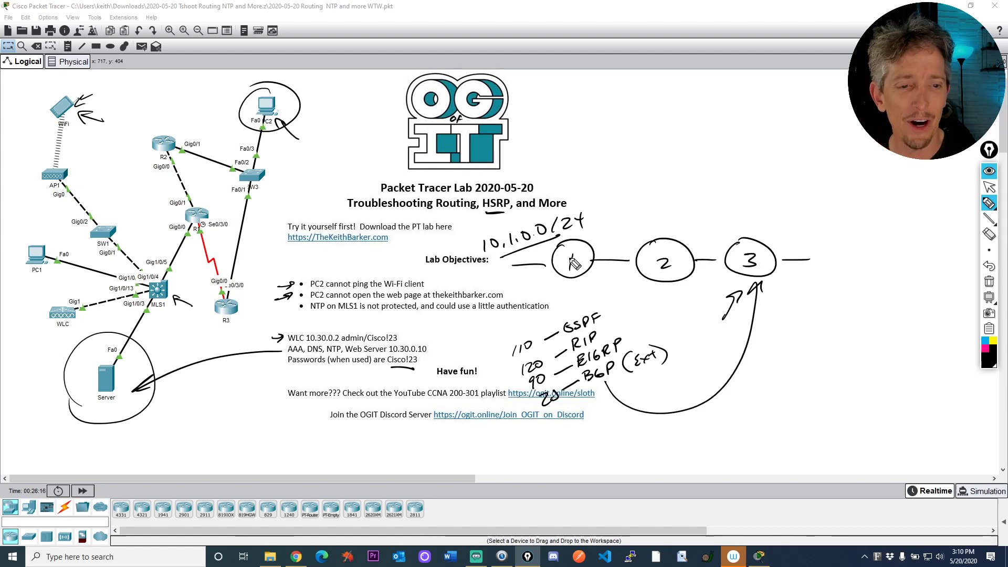
Step: Draw arrows from circle 1 to 2, 2 to 3, and out of 3, then begin writing METRIC
drag(591, 248, 622, 250)
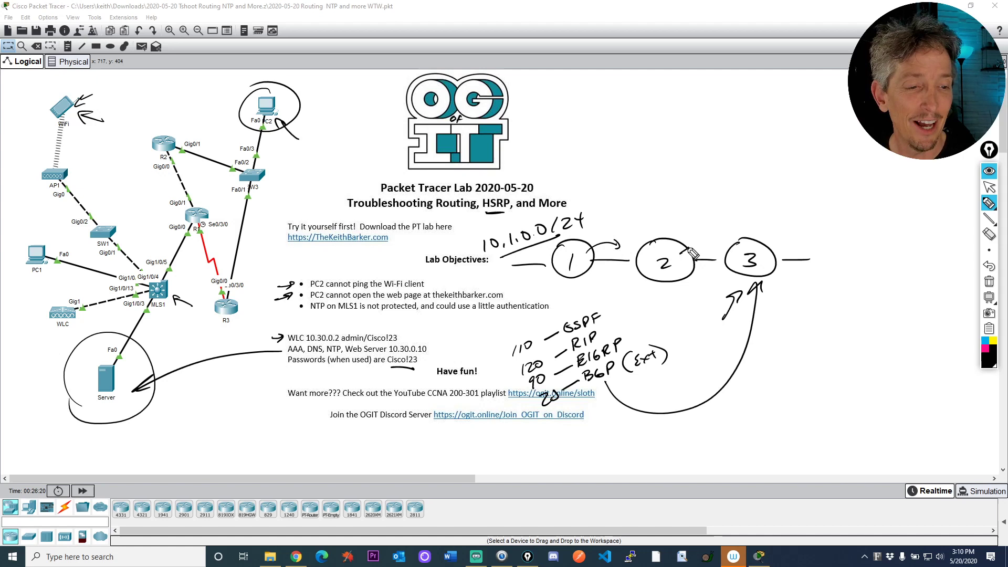
mouse_move(680, 254)
mouse_down()
mouse_move(713, 244)
mouse_move(709, 260)
mouse_up()
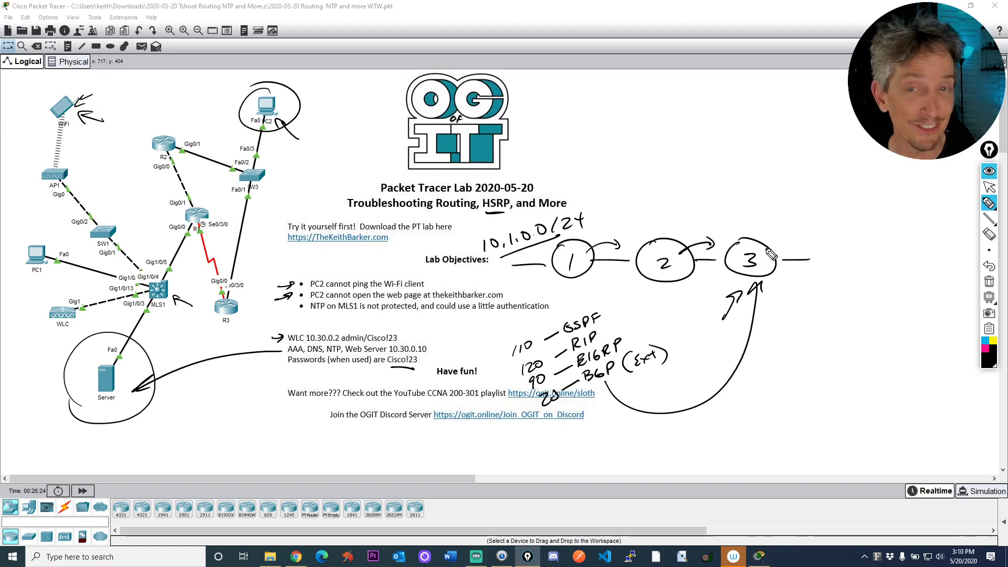
drag(764, 248, 784, 241)
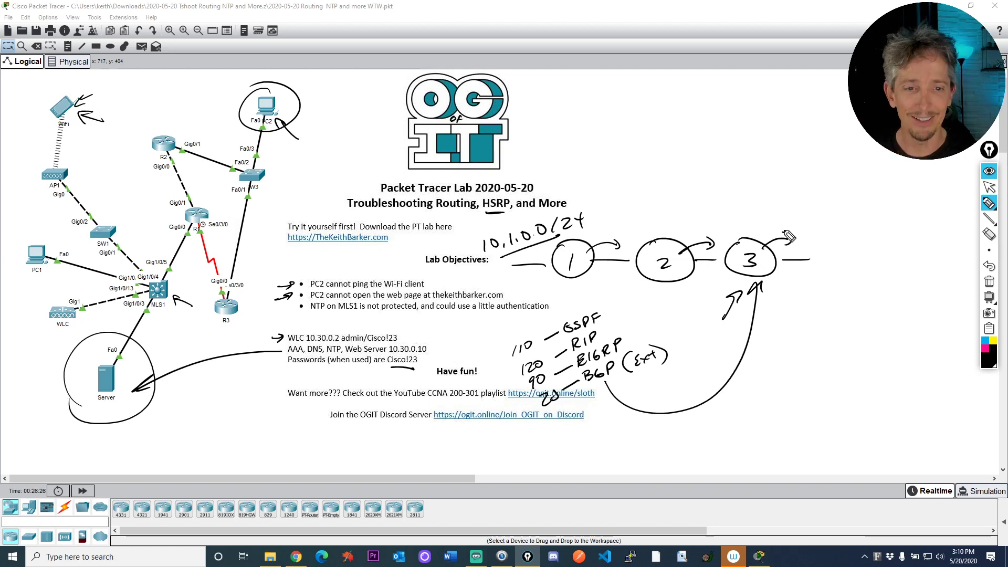
drag(559, 120, 603, 112)
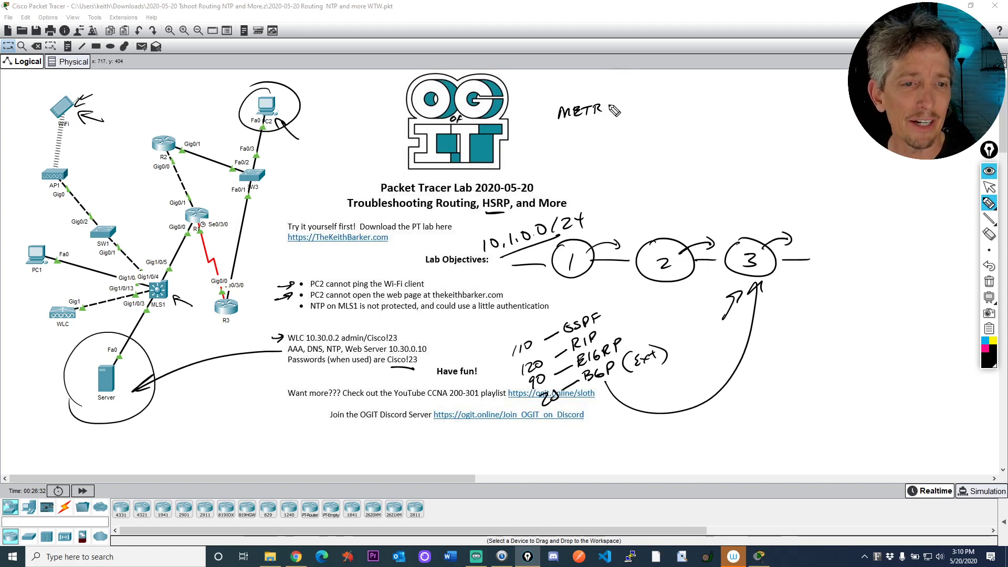
Step: Write the heading METRIC with Sum of Delays beneath it
drag(609, 103, 610, 110)
drag(620, 103, 621, 111)
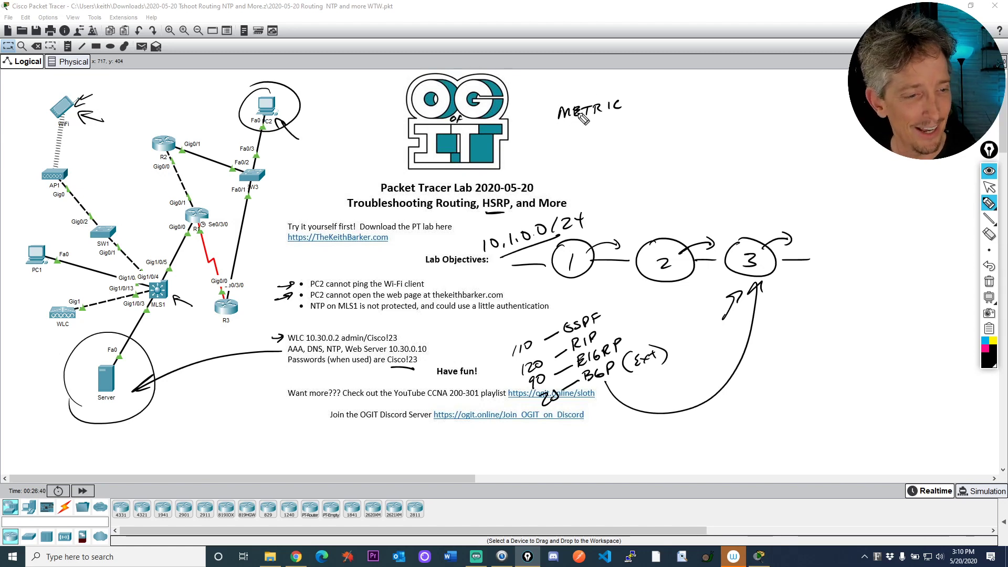
mouse_move(582, 132)
mouse_down()
mouse_move(574, 144)
mouse_move(619, 146)
mouse_move(651, 121)
mouse_move(674, 132)
mouse_up()
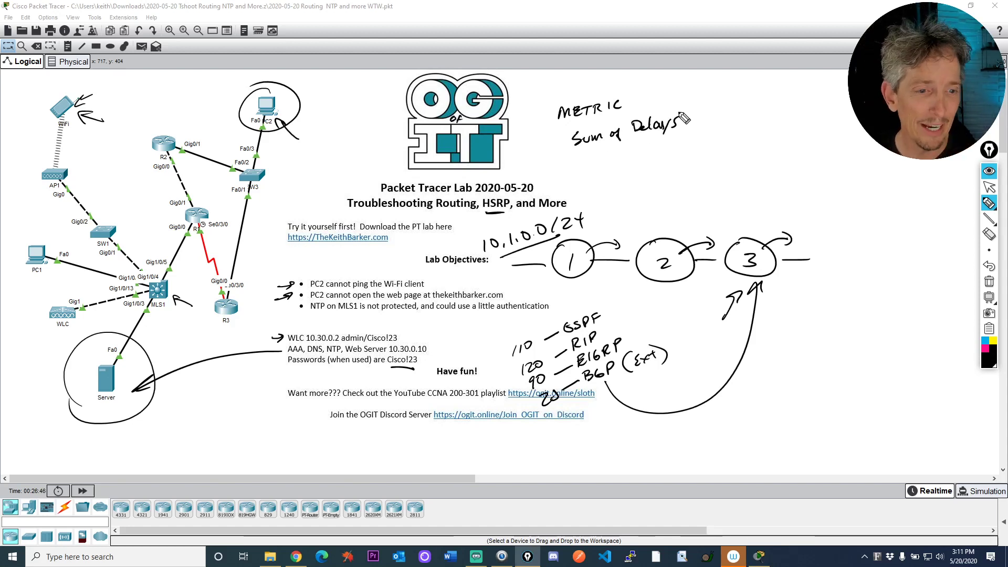
Step: Label the links 10 gig, 1.54 Mb (replacing a crossed-out 1 gig) and Fast
mouse_move(513, 278)
mouse_down()
mouse_move(513, 288)
mouse_move(540, 281)
mouse_move(546, 293)
mouse_up()
drag(611, 272, 622, 286)
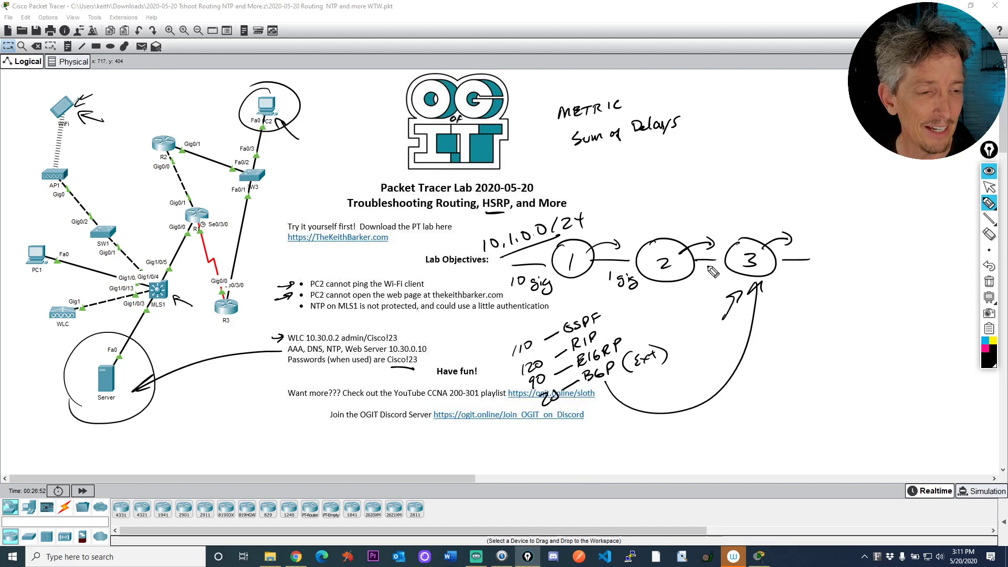
mouse_move(615, 282)
mouse_down()
mouse_move(633, 284)
mouse_move(598, 299)
mouse_move(637, 298)
mouse_up()
click(641, 299)
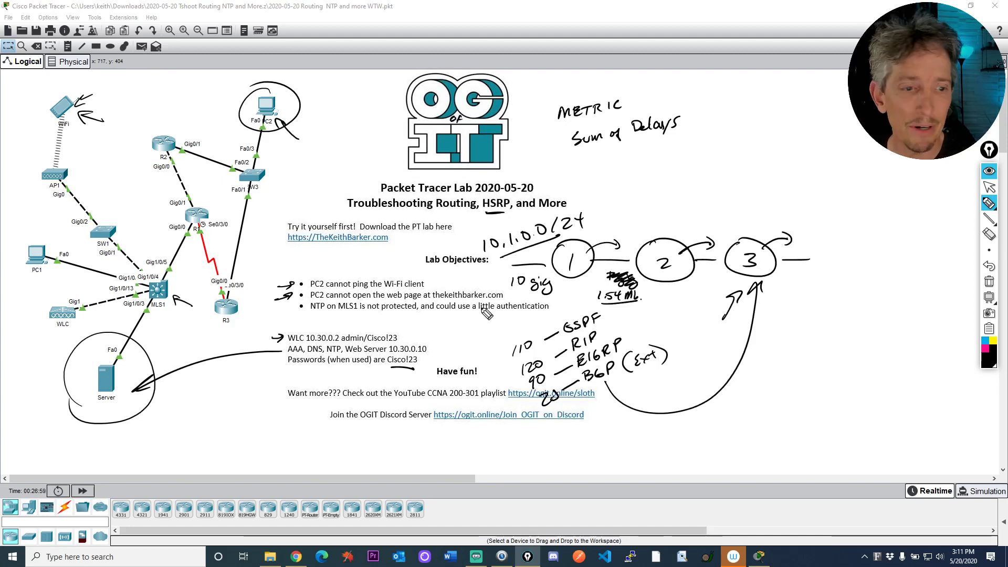
mouse_move(702, 273)
mouse_down()
mouse_move(701, 282)
mouse_move(709, 272)
mouse_move(717, 280)
mouse_up()
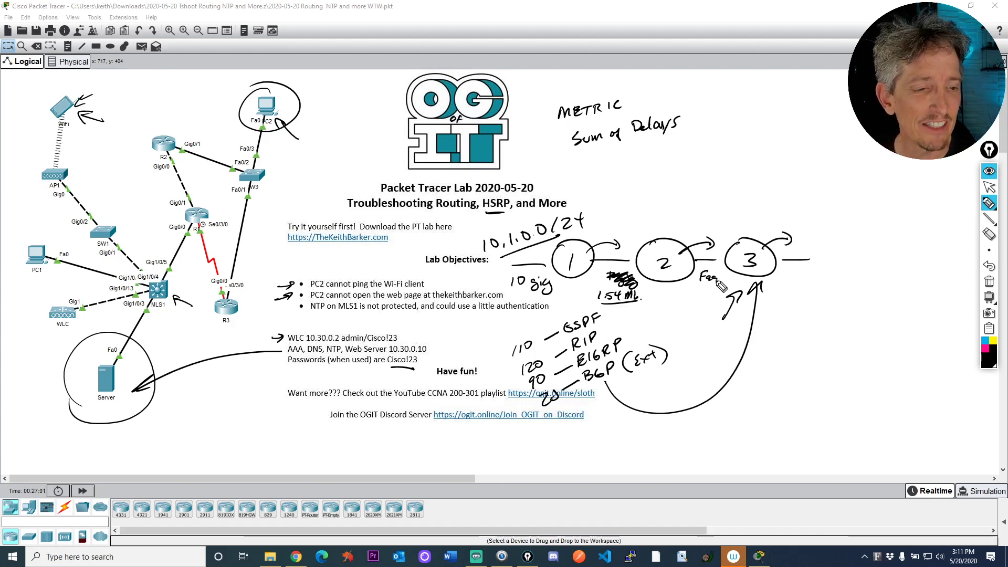
click(727, 280)
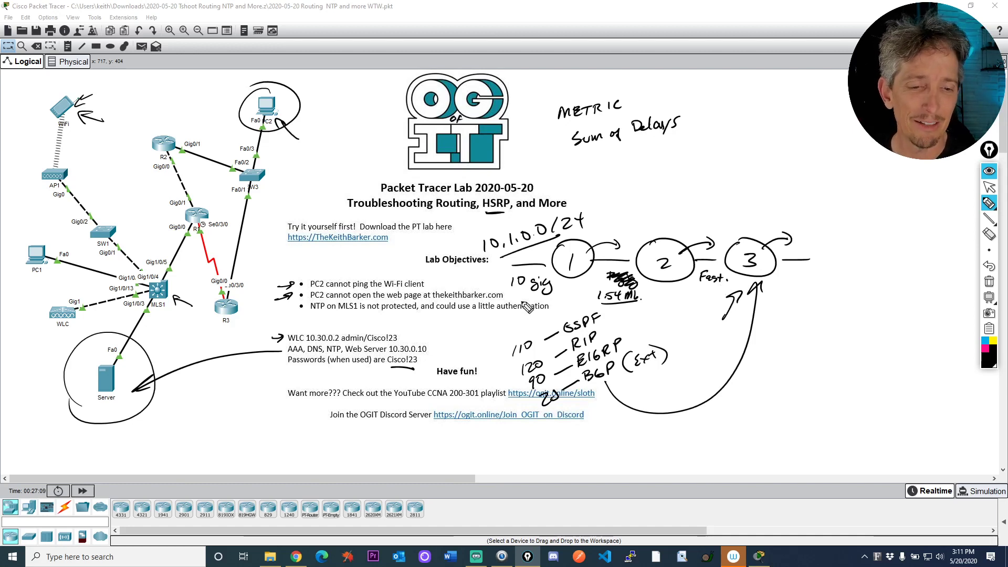
Step: Note each link's delay under its speed: 10 us, 1,000 us and 30 us
drag(521, 301, 539, 314)
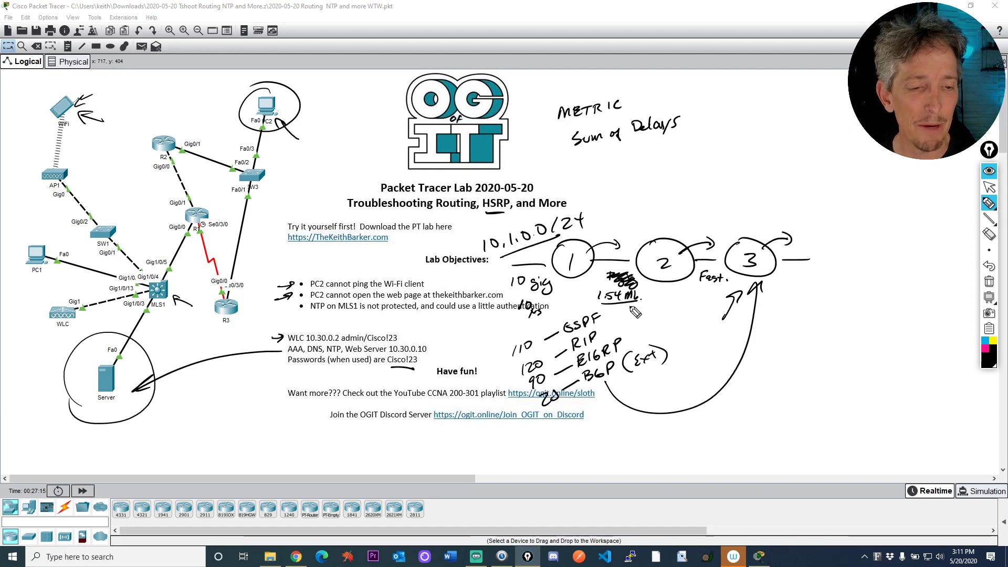
drag(621, 308, 655, 314)
drag(715, 272, 719, 281)
click(727, 281)
mouse_move(712, 275)
mouse_down()
mouse_move(723, 274)
mouse_move(699, 297)
mouse_move(722, 297)
mouse_up()
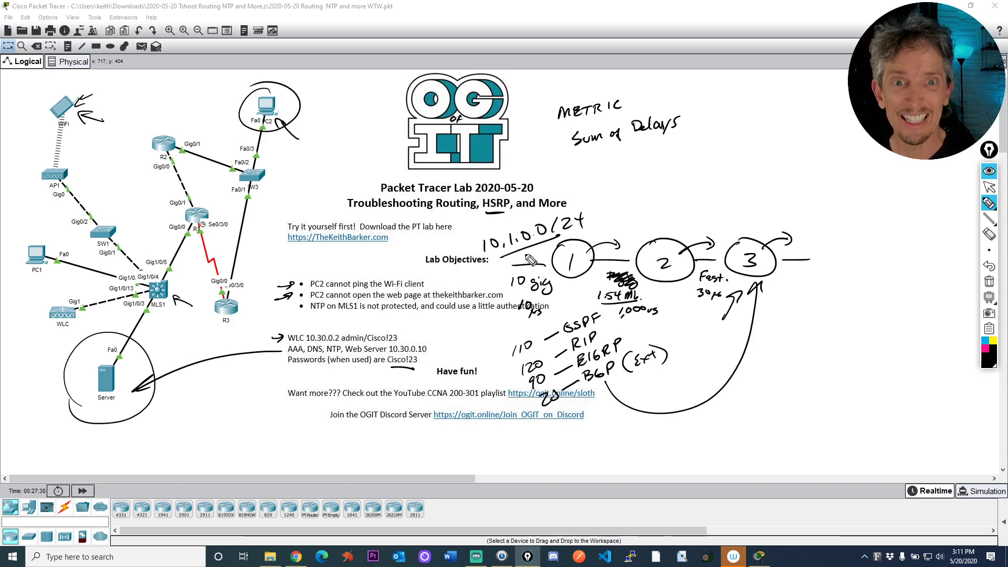
Step: Add 1,000 and 10 above the diagram with a sum line and running total
mouse_move(608, 193)
mouse_down()
mouse_move(608, 205)
mouse_move(618, 195)
mouse_up()
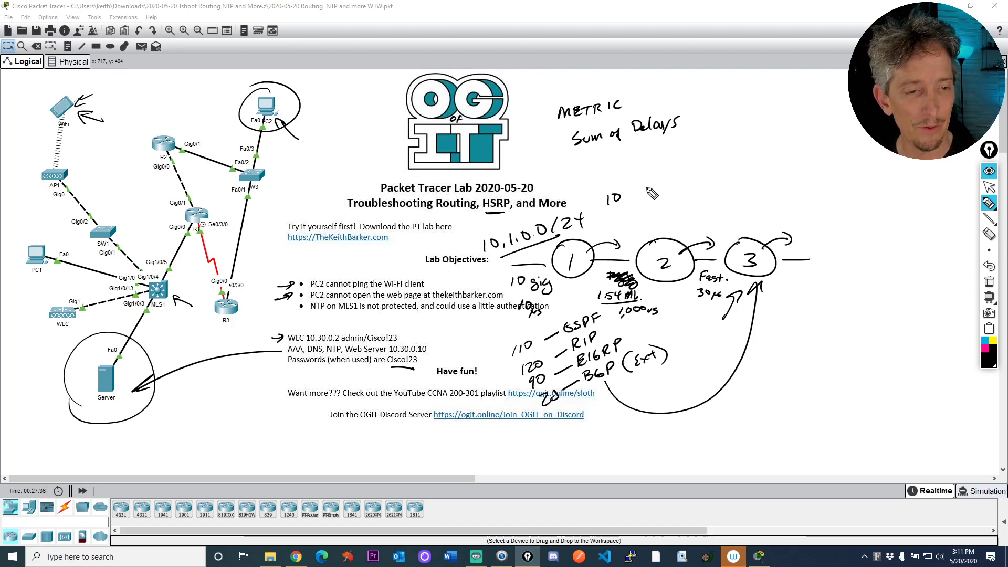
drag(651, 171, 651, 181)
mouse_move(660, 170)
mouse_down()
mouse_move(675, 168)
mouse_move(677, 181)
mouse_up()
drag(683, 175, 661, 212)
drag(667, 208, 674, 201)
mouse_move(681, 199)
mouse_down()
mouse_move(702, 196)
mouse_move(690, 229)
mouse_up()
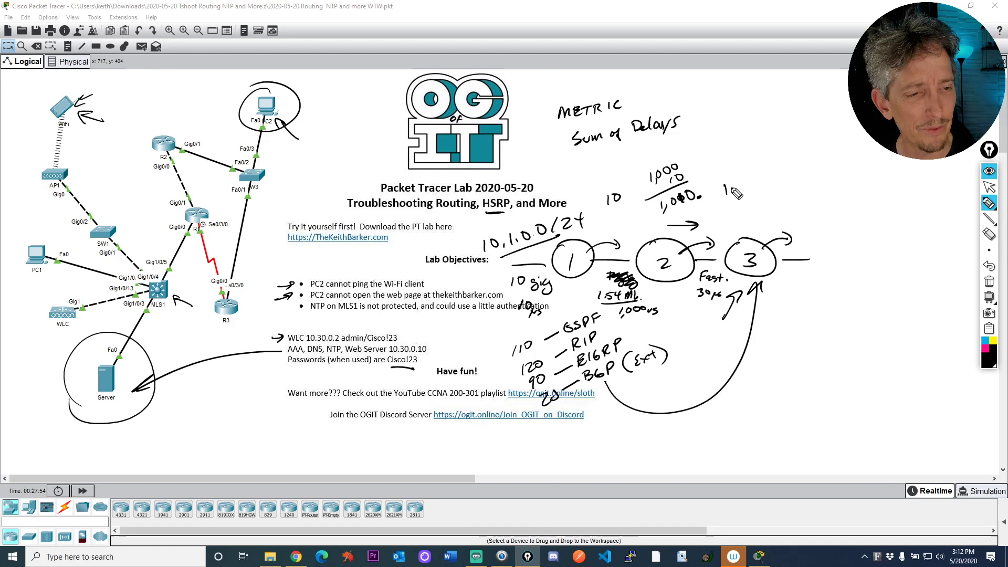
Step: Add 30 to 1,010 for a circled 1,040, write Delays = 1040 below with an arrow, underline Sum of Delays
mouse_move(735, 194)
mouse_down()
mouse_move(756, 183)
mouse_move(728, 210)
mouse_move(772, 200)
mouse_move(737, 231)
mouse_move(765, 212)
mouse_move(765, 221)
mouse_up()
mouse_move(770, 209)
mouse_down()
mouse_move(741, 219)
mouse_move(767, 230)
mouse_up()
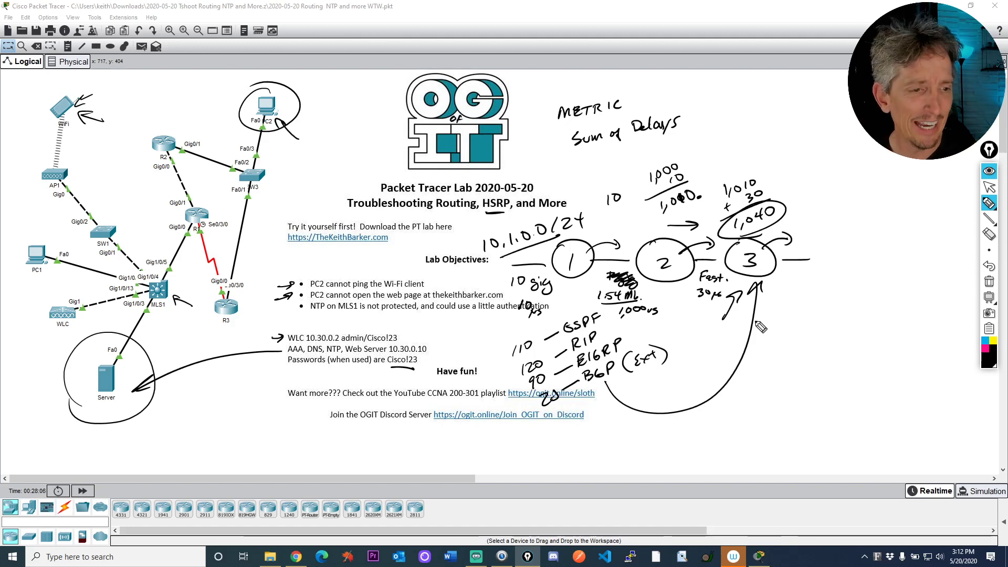
drag(757, 367, 756, 376)
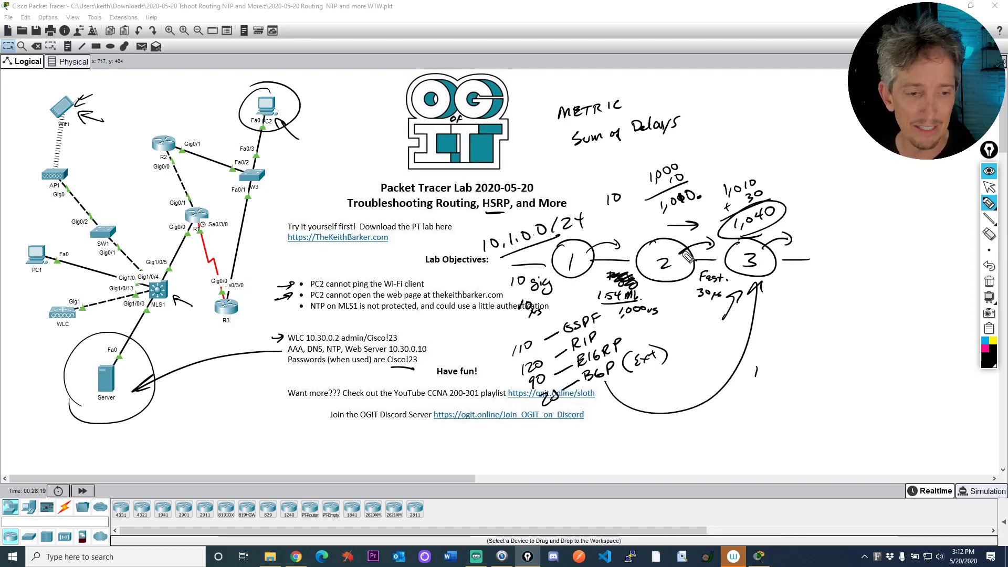
mouse_move(756, 366)
mouse_down()
mouse_move(767, 379)
mouse_move(856, 366)
mouse_up()
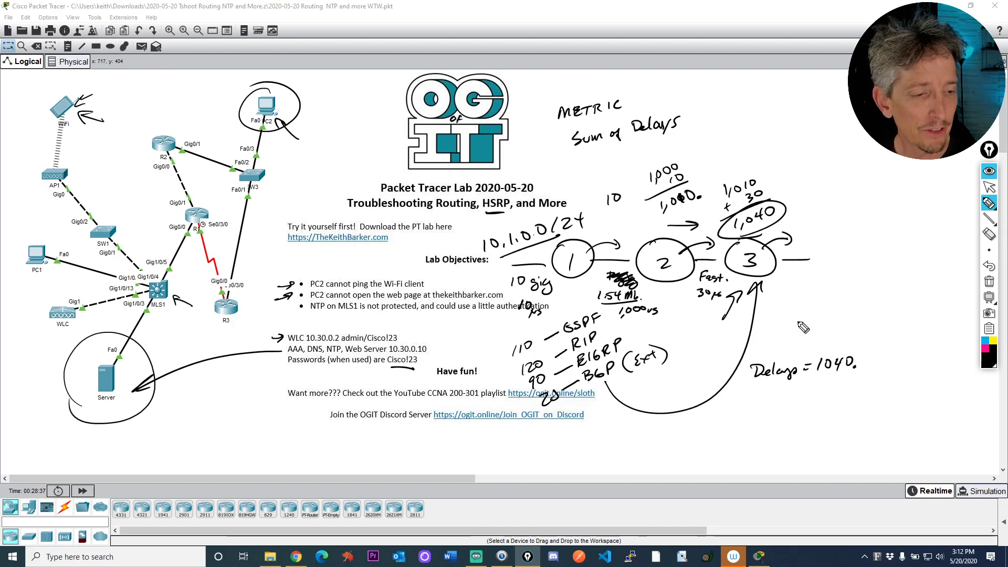
mouse_move(777, 271)
mouse_down()
mouse_move(795, 338)
mouse_move(803, 323)
mouse_up()
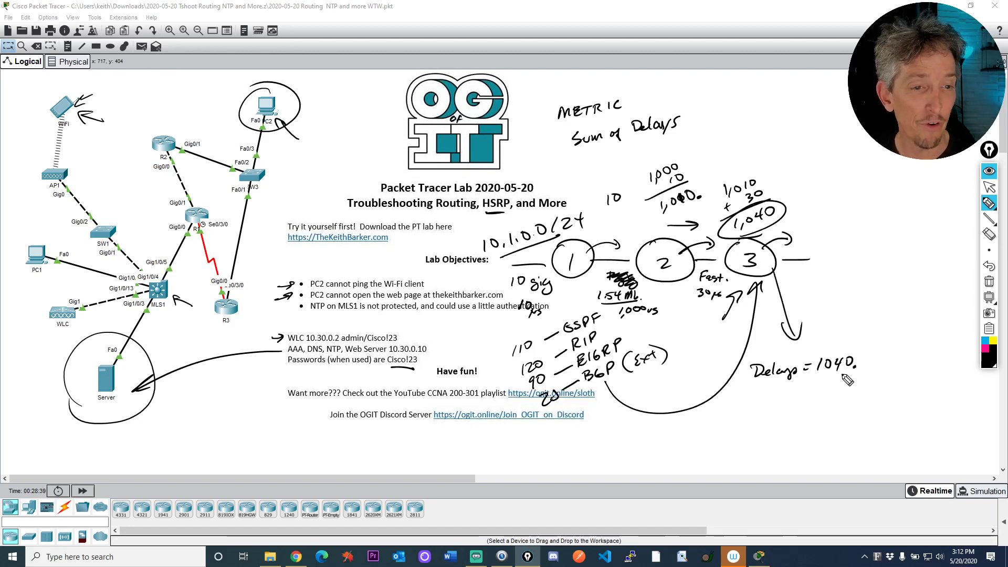
drag(579, 153, 664, 136)
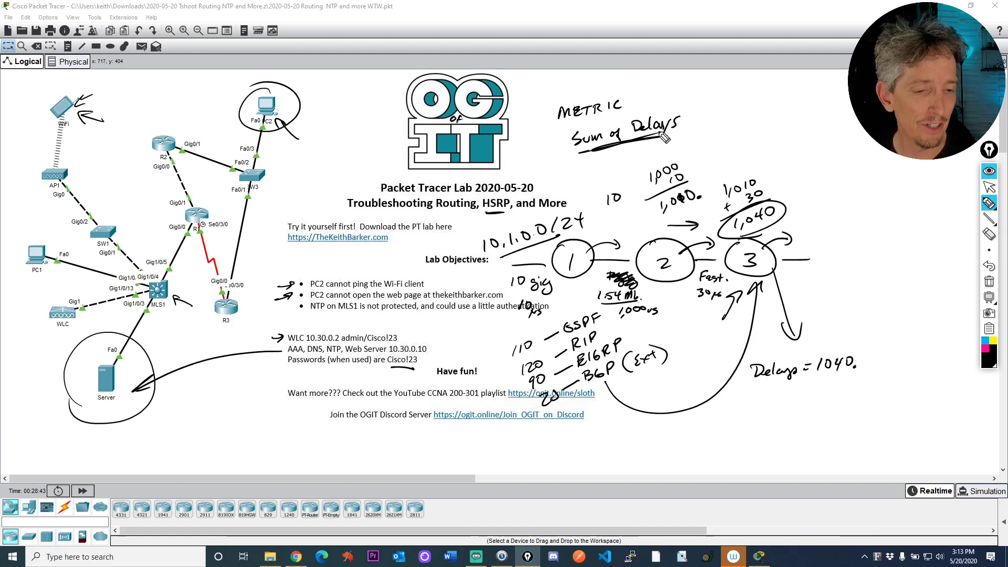
Step: Write and underline BAD News under Delays = 1040, and add an arrowhead to the curve into circle 3
mouse_move(756, 391)
mouse_down()
mouse_move(771, 404)
mouse_move(831, 393)
mouse_up()
drag(755, 414, 834, 400)
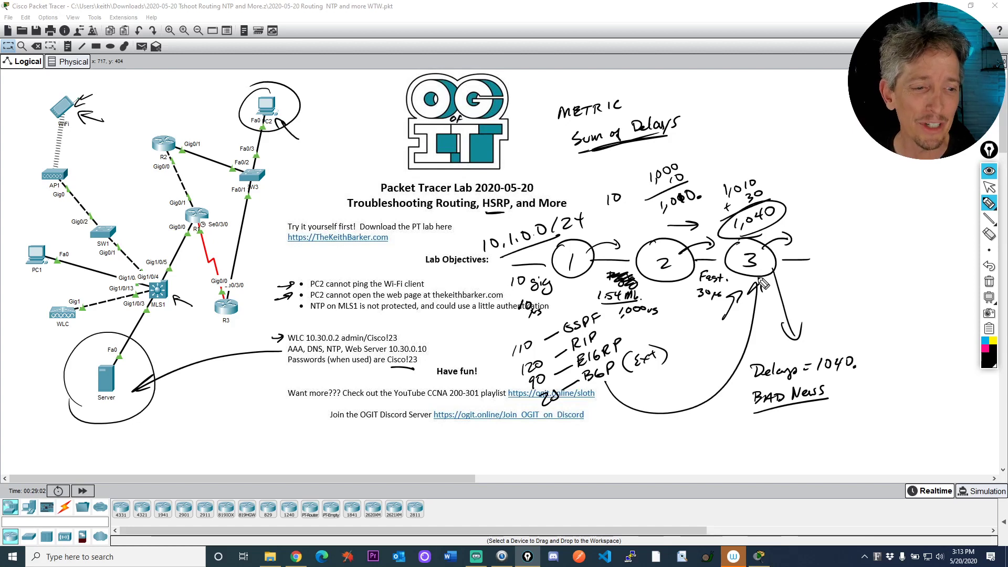
drag(749, 294, 762, 290)
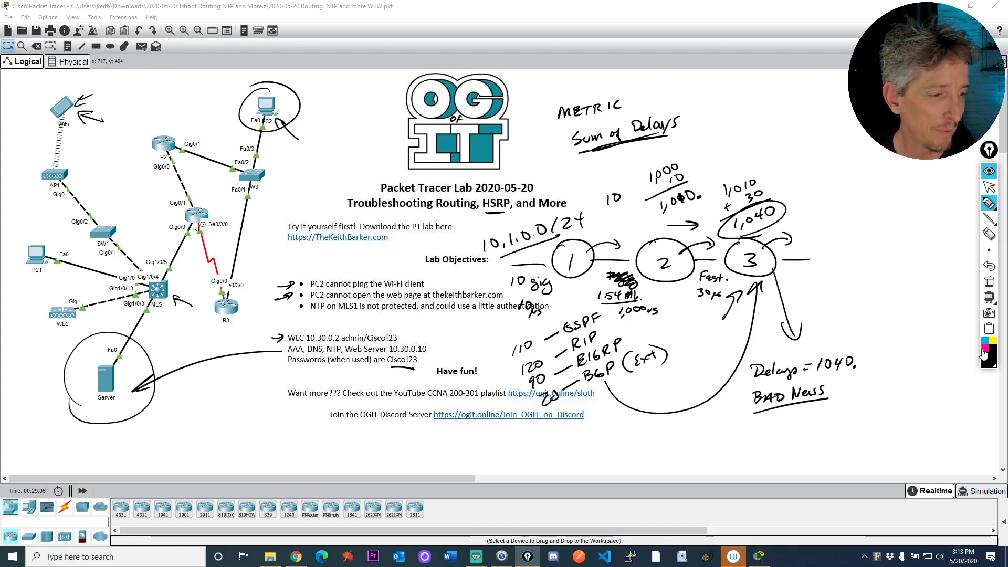
Step: In magenta, ring the 1.54 Mb link, note 1.54 Mbps, and arrow Delays and BAD News
mouse_move(614, 326)
mouse_down()
mouse_move(663, 301)
mouse_move(644, 334)
mouse_move(600, 299)
mouse_up()
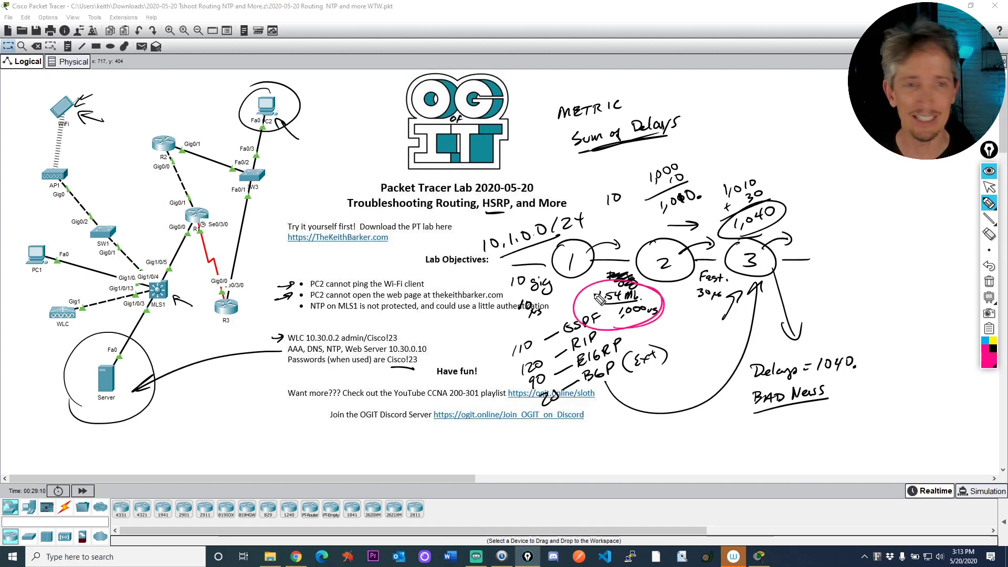
mouse_move(849, 383)
mouse_down()
mouse_move(850, 391)
mouse_move(907, 401)
mouse_up()
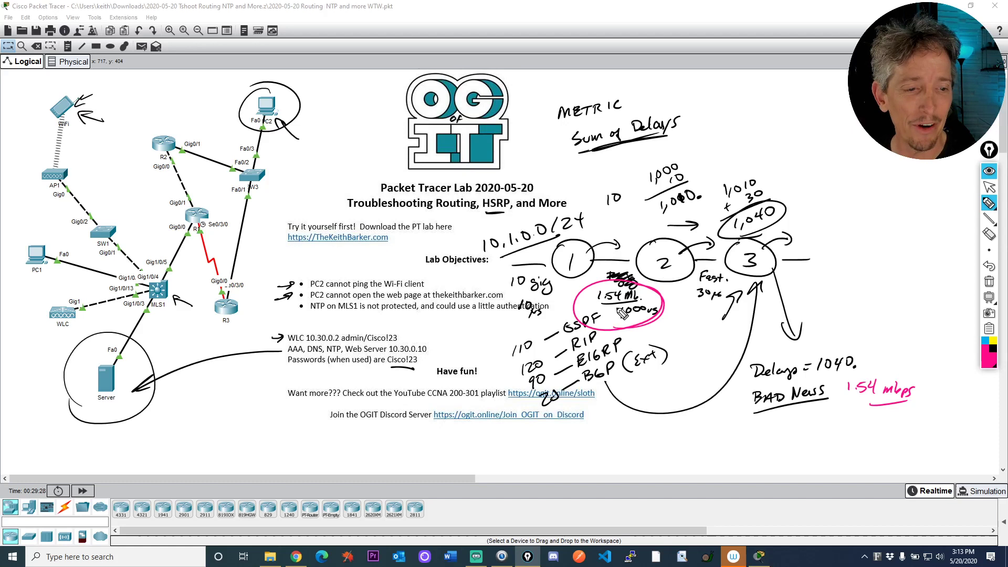
drag(769, 259, 807, 252)
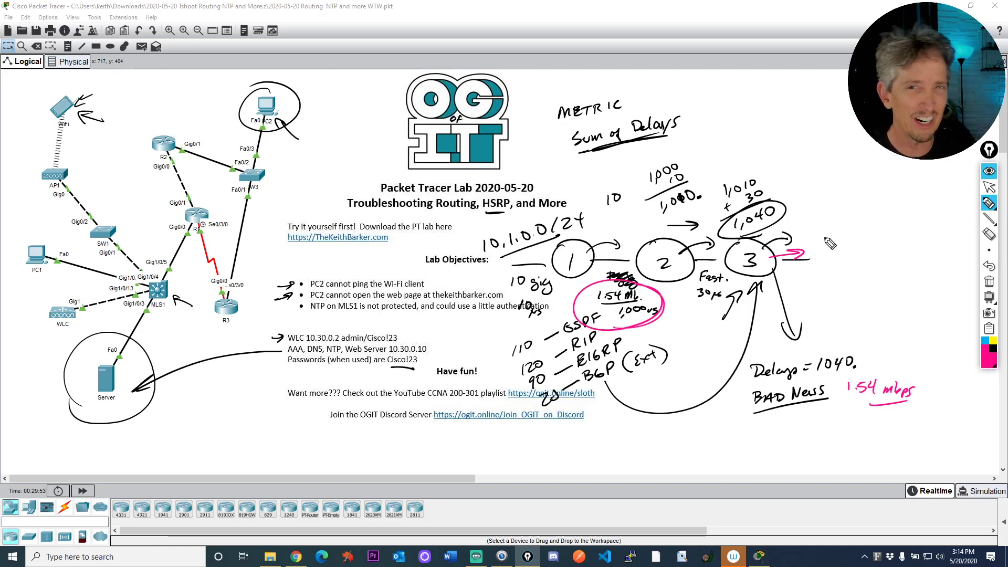
drag(725, 381, 752, 371)
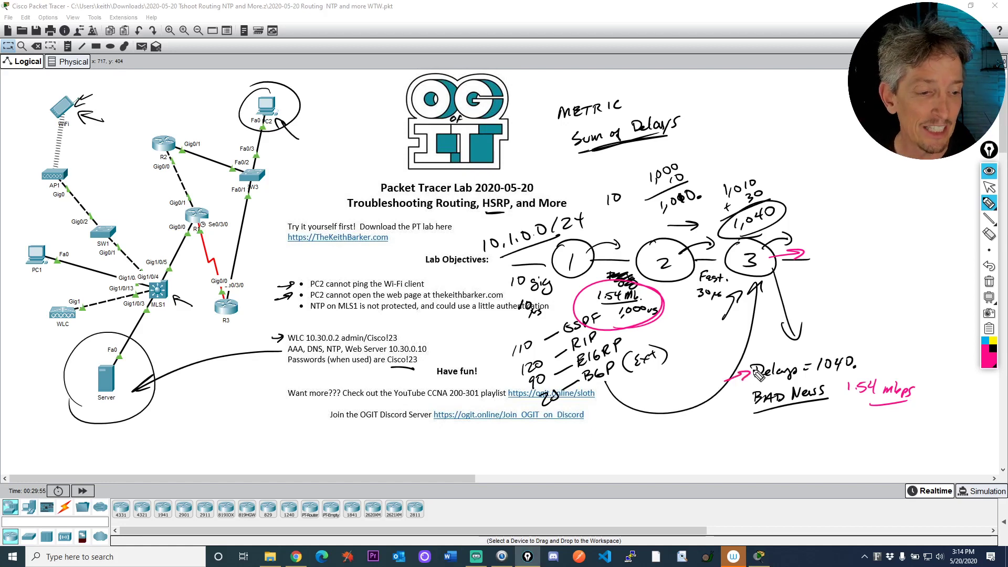
drag(726, 418, 752, 415)
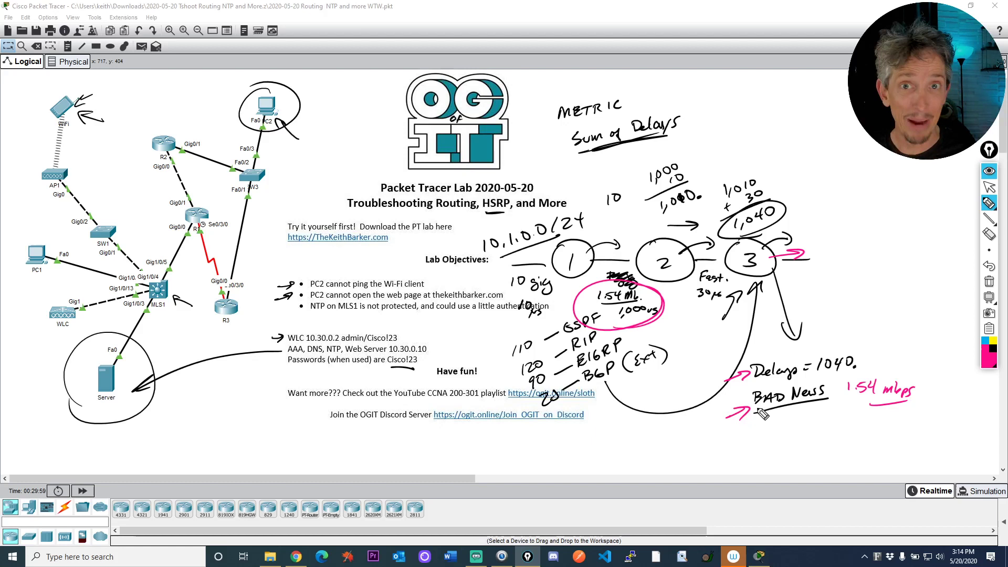
mouse_move(784, 417)
mouse_down()
mouse_move(779, 428)
mouse_move(876, 407)
mouse_move(816, 430)
mouse_up()
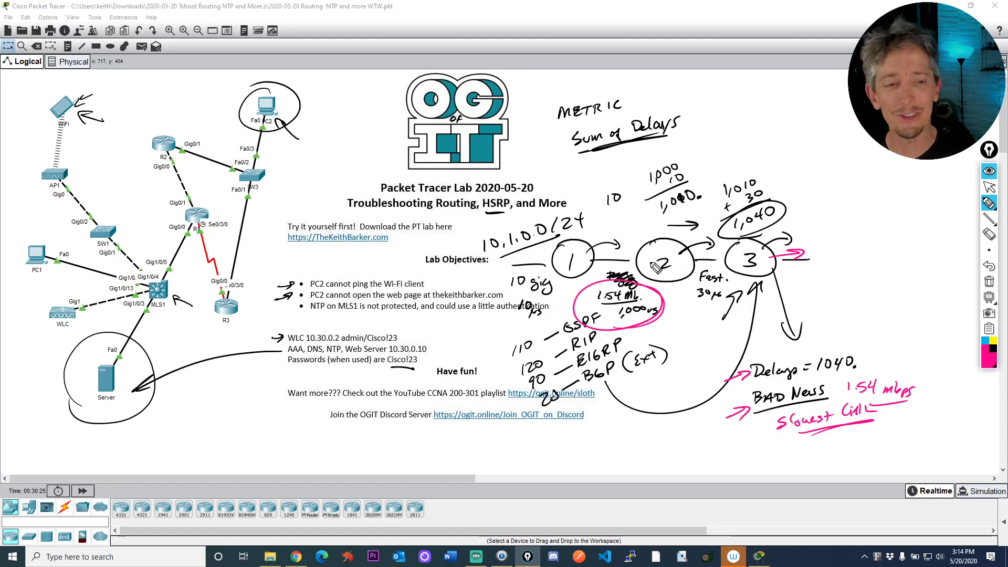
Step: Mark 10.1.0.0/24, the 1040 delay total and the 1.54 bandwidth value in pink
mouse_move(475, 247)
mouse_down()
mouse_move(512, 220)
mouse_move(502, 262)
mouse_up()
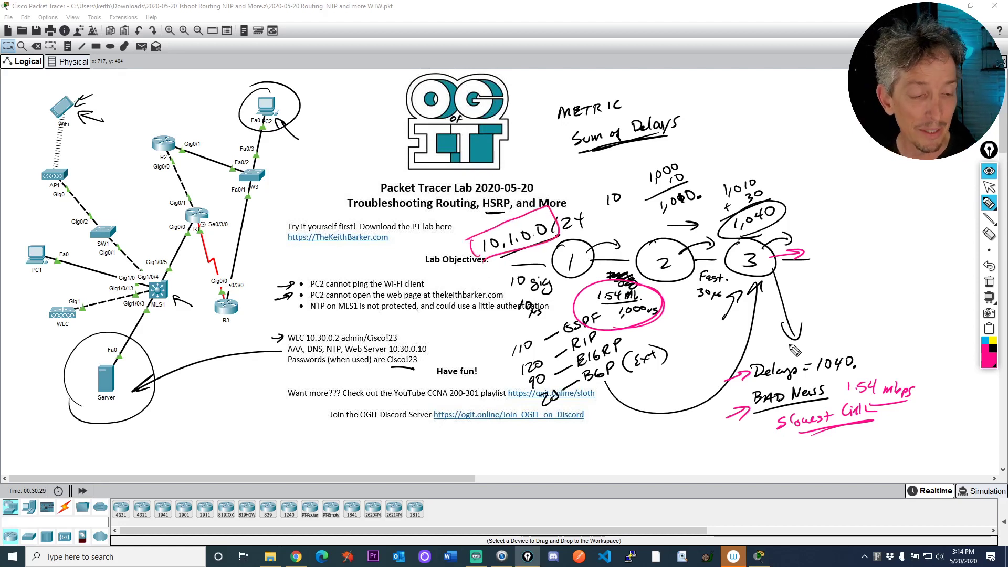
mouse_move(811, 377)
mouse_down()
mouse_move(869, 341)
mouse_move(835, 373)
mouse_up()
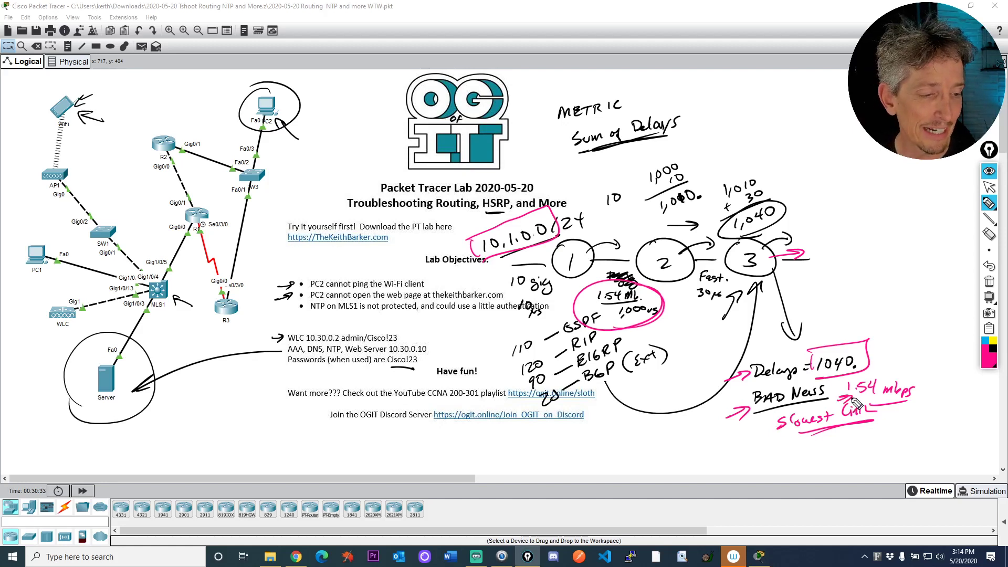
drag(856, 402, 857, 400)
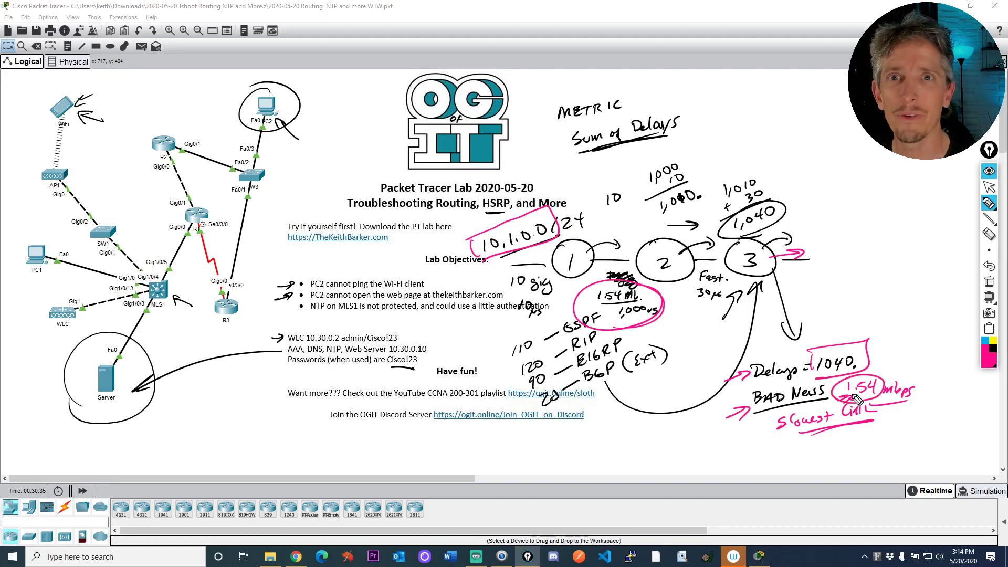